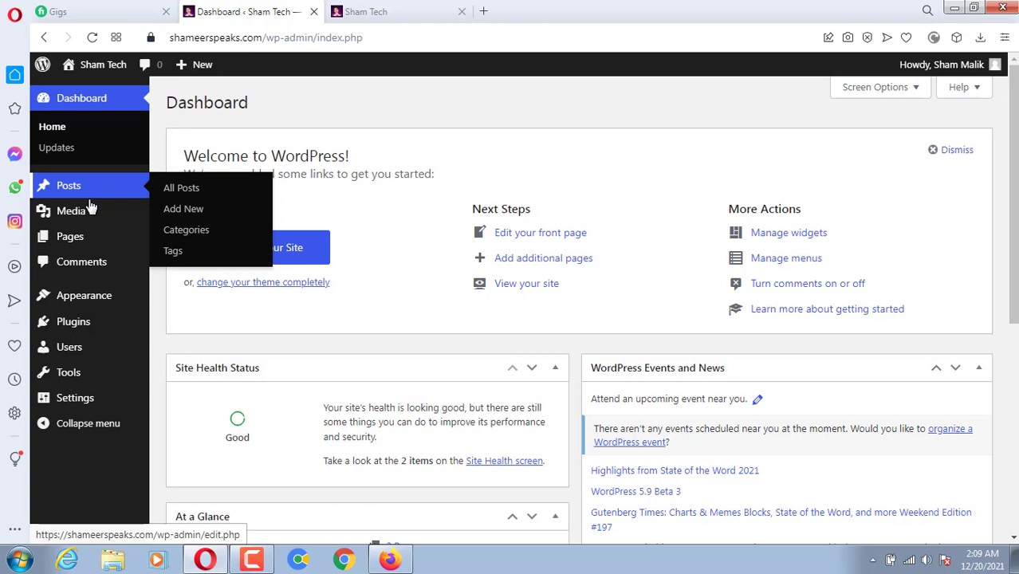
Open the list of all pages in the site's admin area
mouse_move(92, 210)
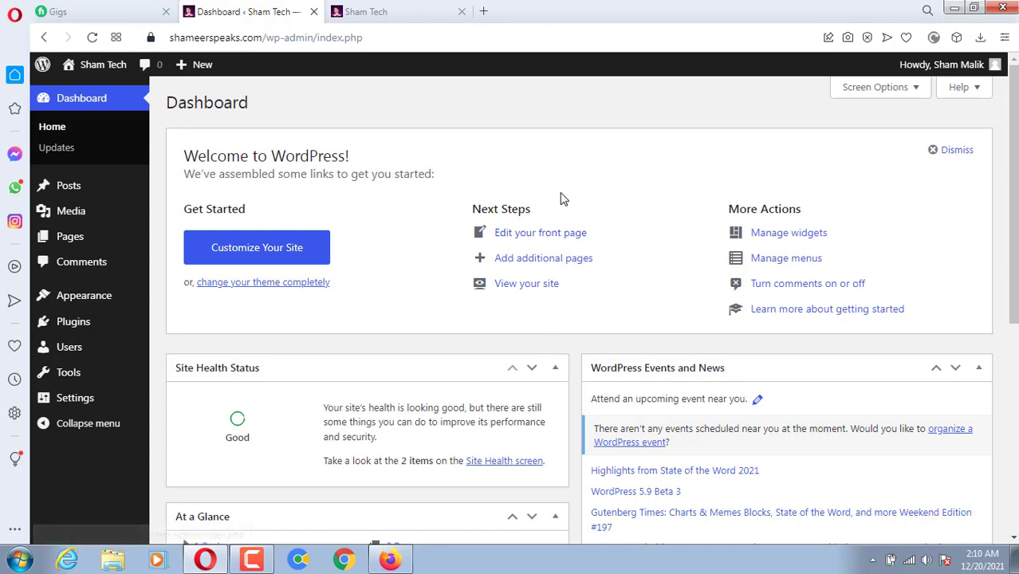
mouse_move(116, 228)
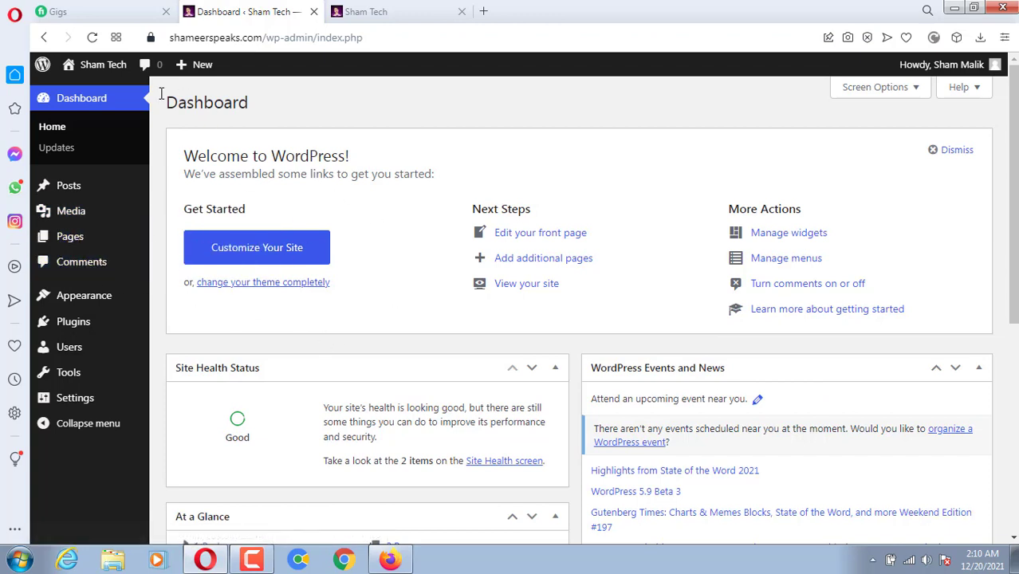
mouse_move(64, 235)
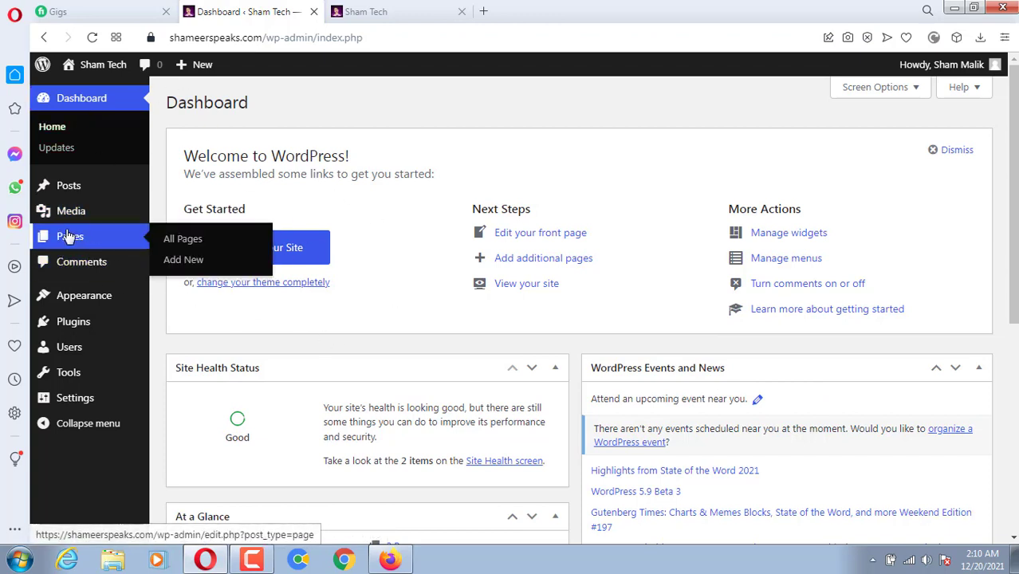
click(184, 240)
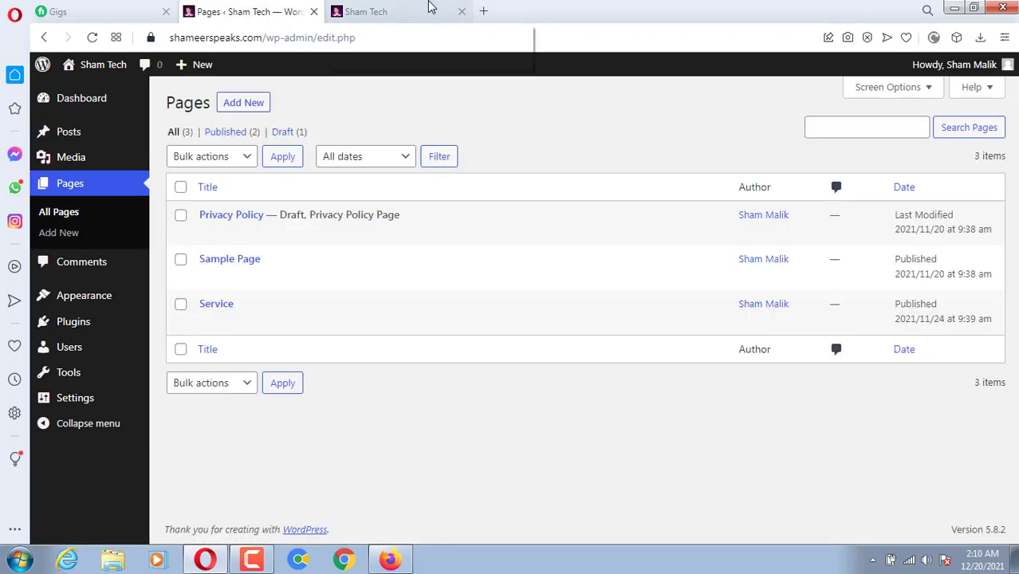
Examine the page links in the navigation menu on the live site's home page
click(375, 11)
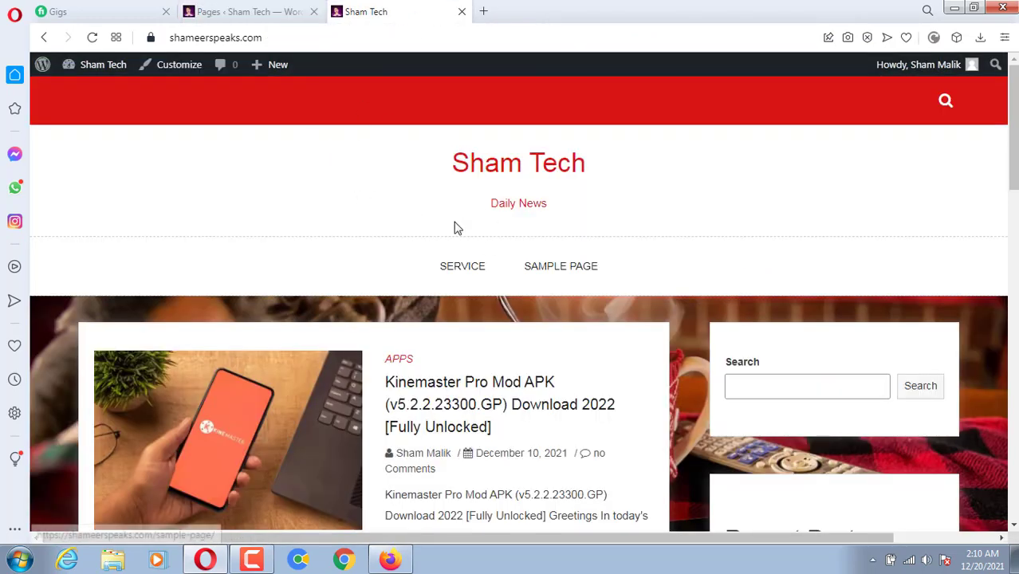
drag(395, 254, 638, 269)
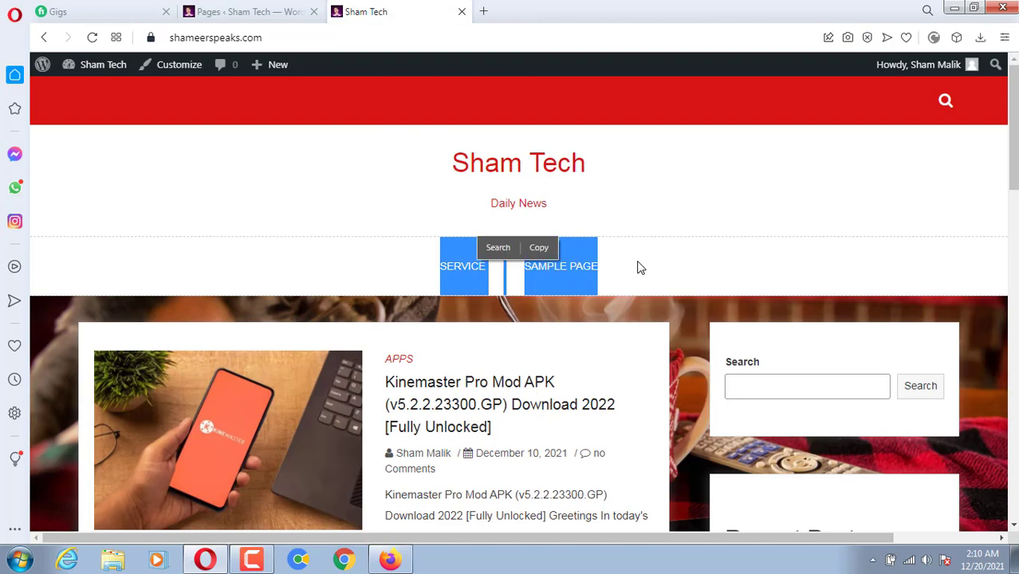
click(640, 268)
drag(413, 271, 514, 280)
drag(638, 280, 432, 233)
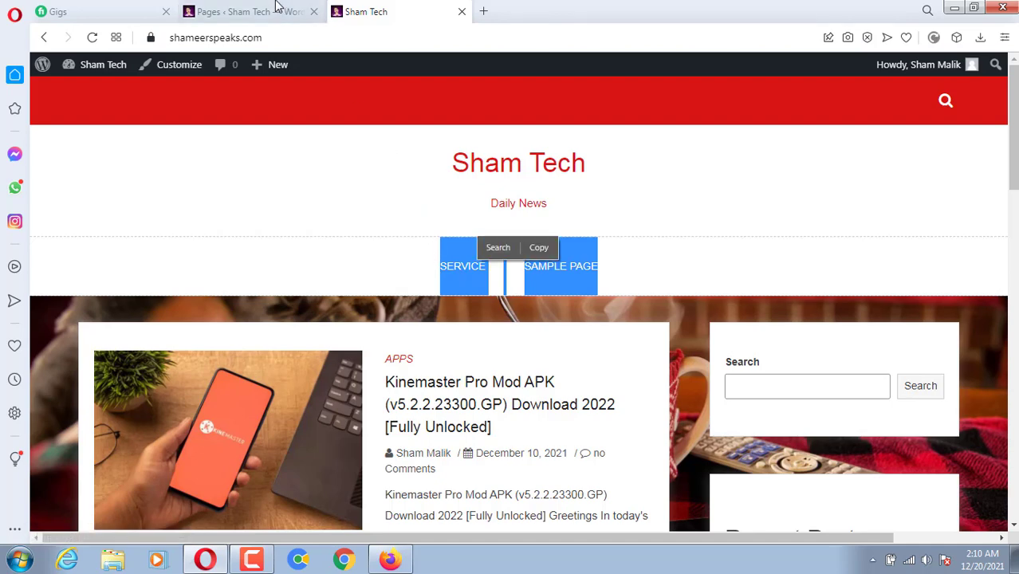
Move the Privacy Policy, Sample Page and Service pages to the trash with one bulk action
click(202, 10)
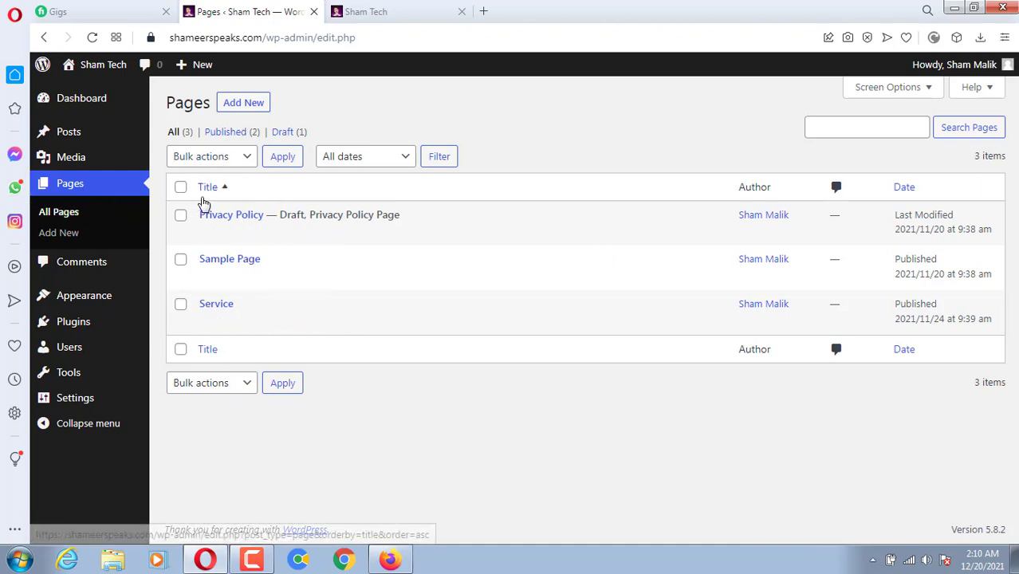
click(180, 190)
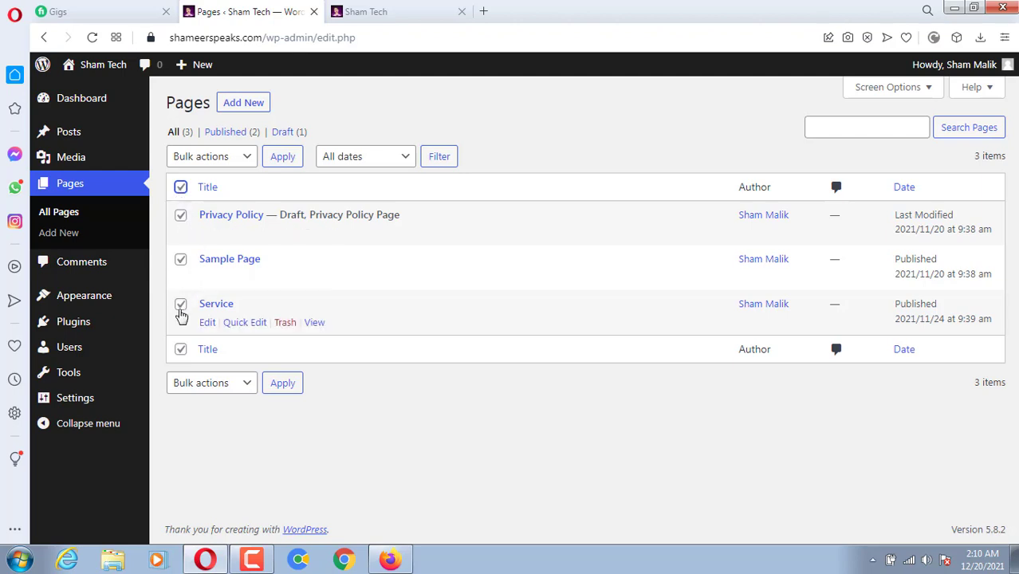
click(211, 386)
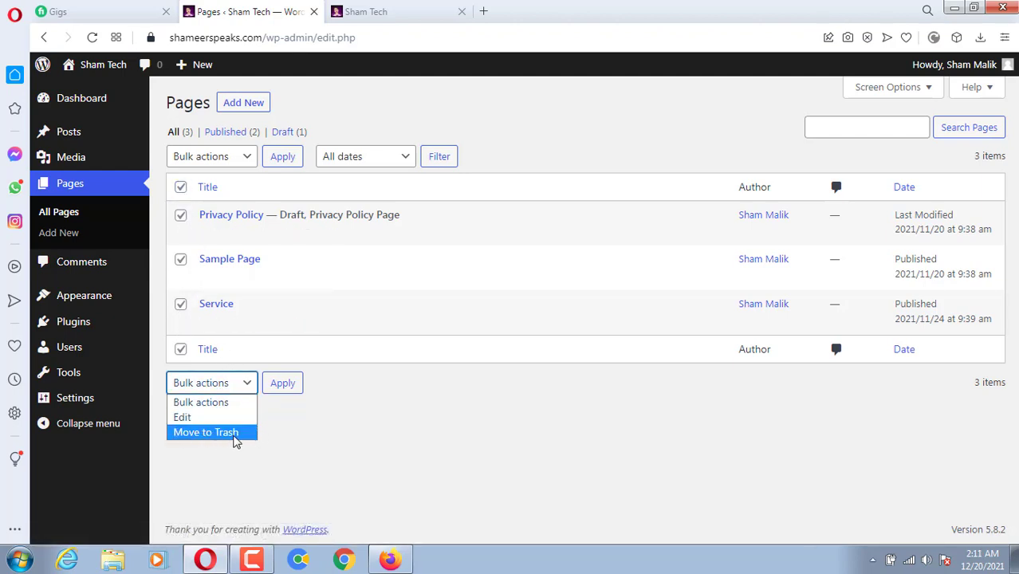
click(235, 438)
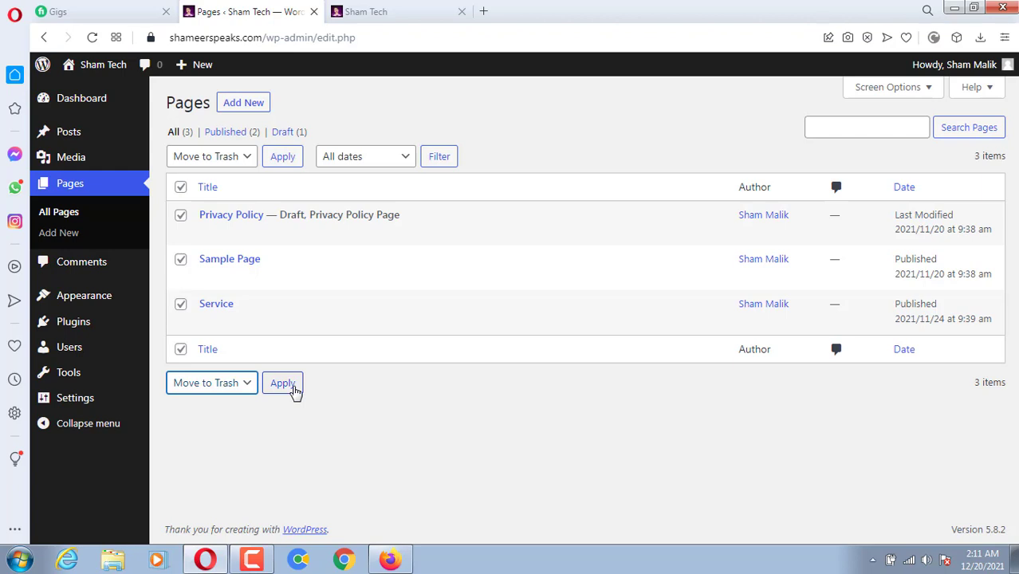
click(284, 385)
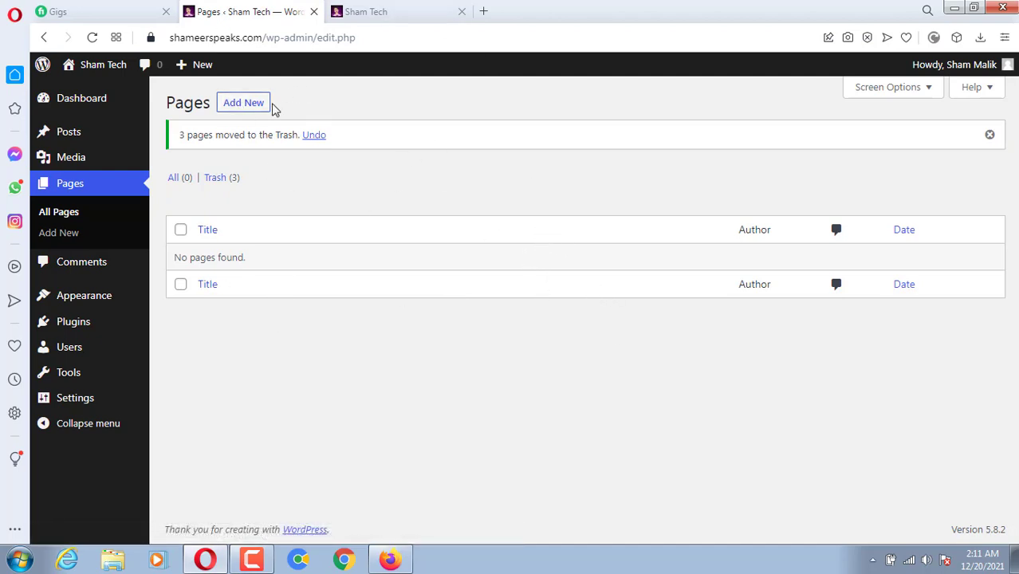
Create and publish a new page titled About, leaving its permalink as generated
click(253, 112)
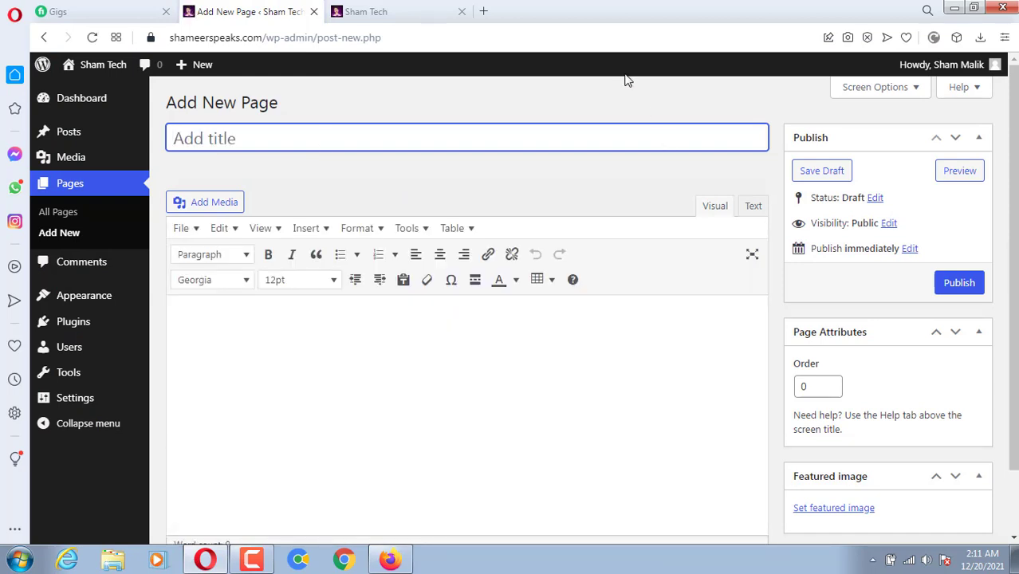
text(Abou)
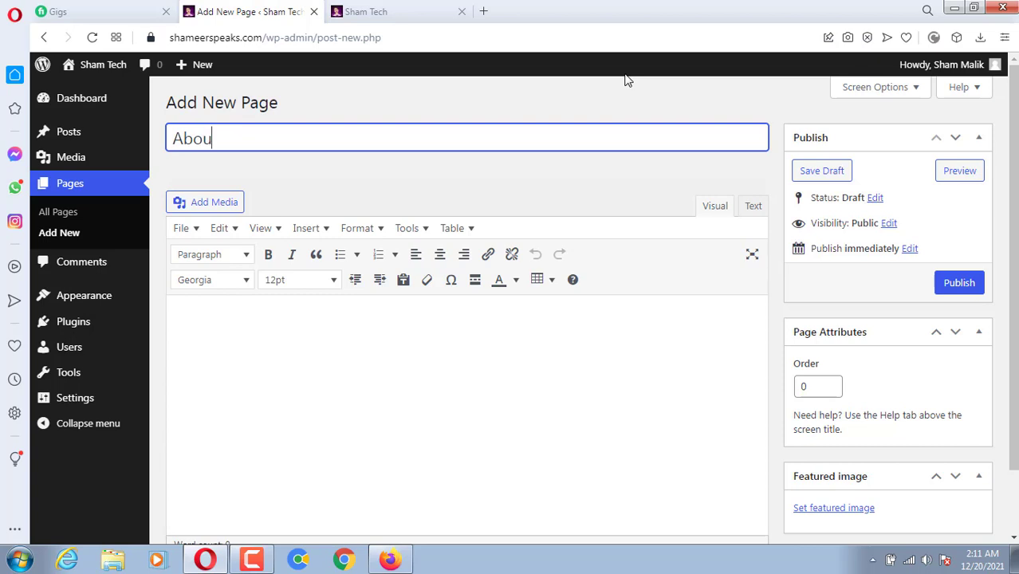
text(t)
click(974, 285)
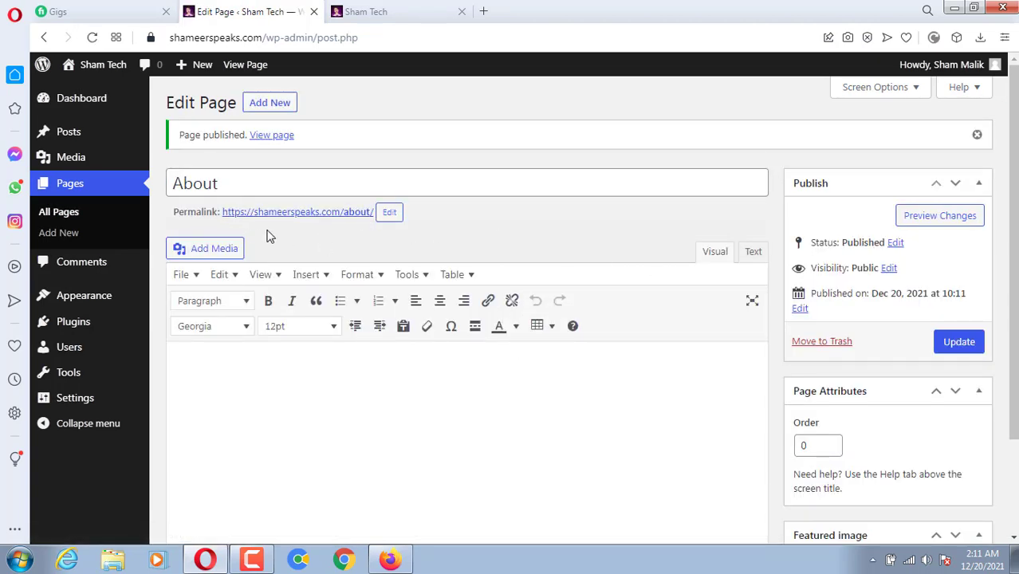
click(394, 212)
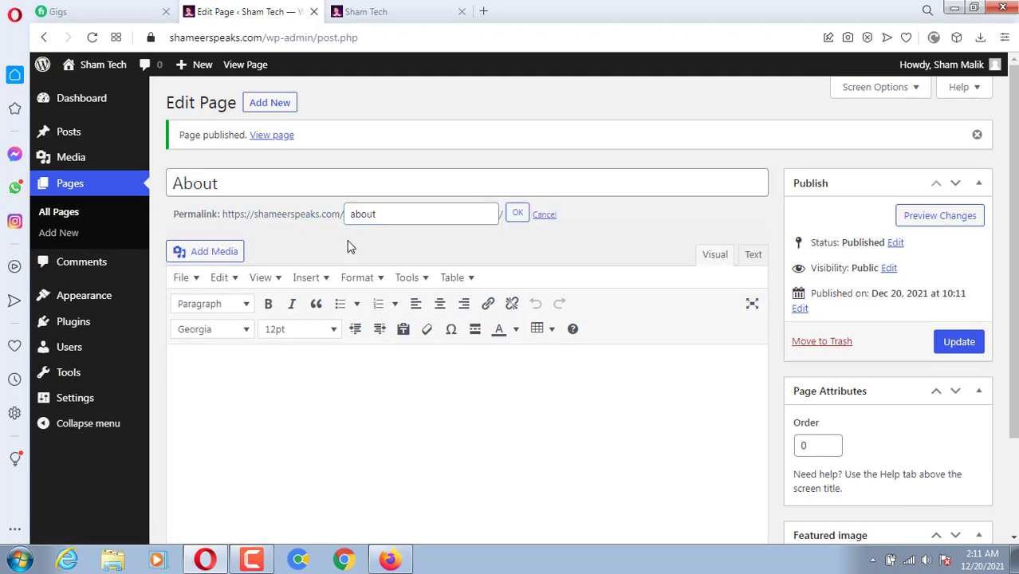
click(543, 216)
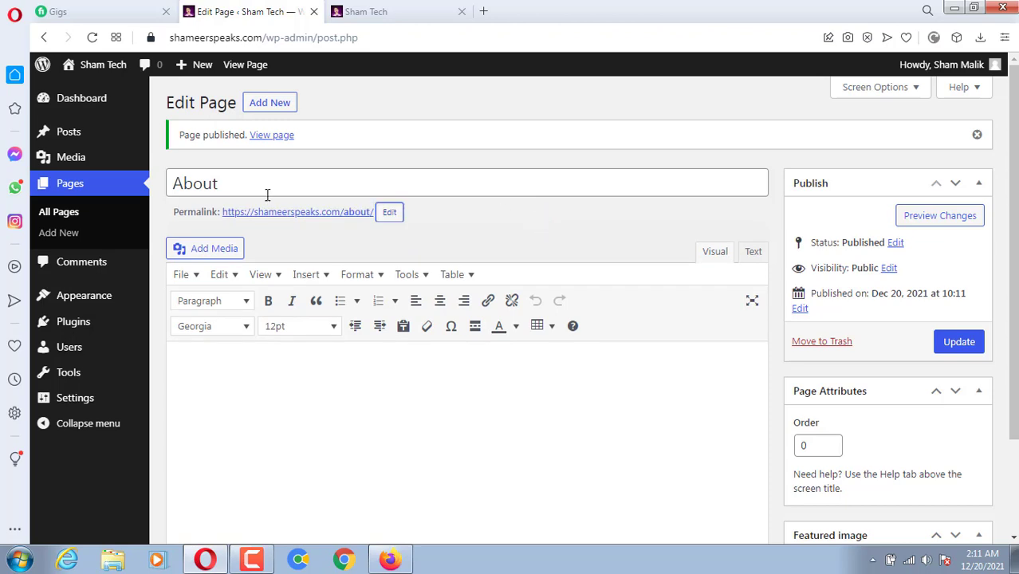
Create and publish a new page titled Services
click(273, 104)
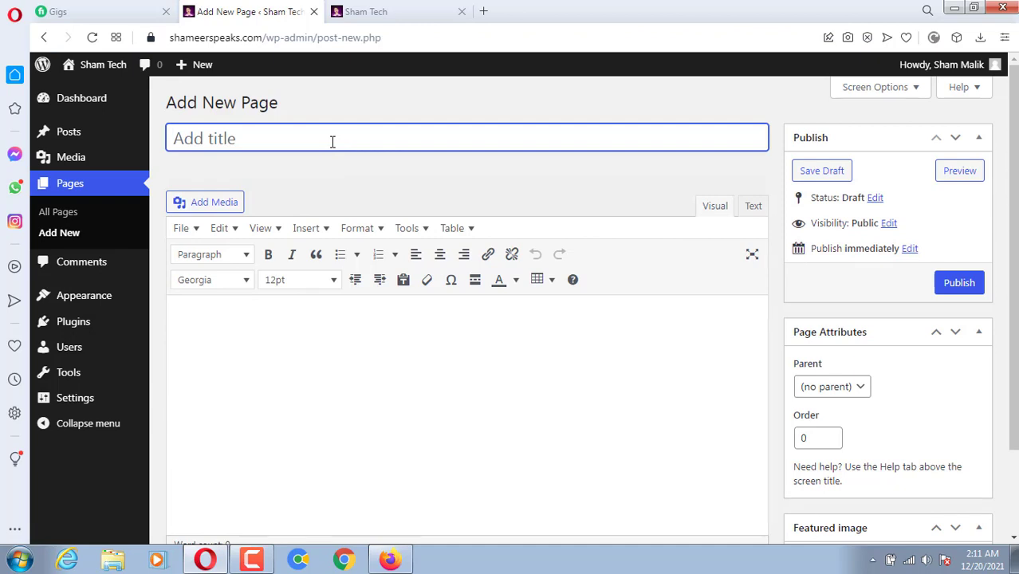
text(Services)
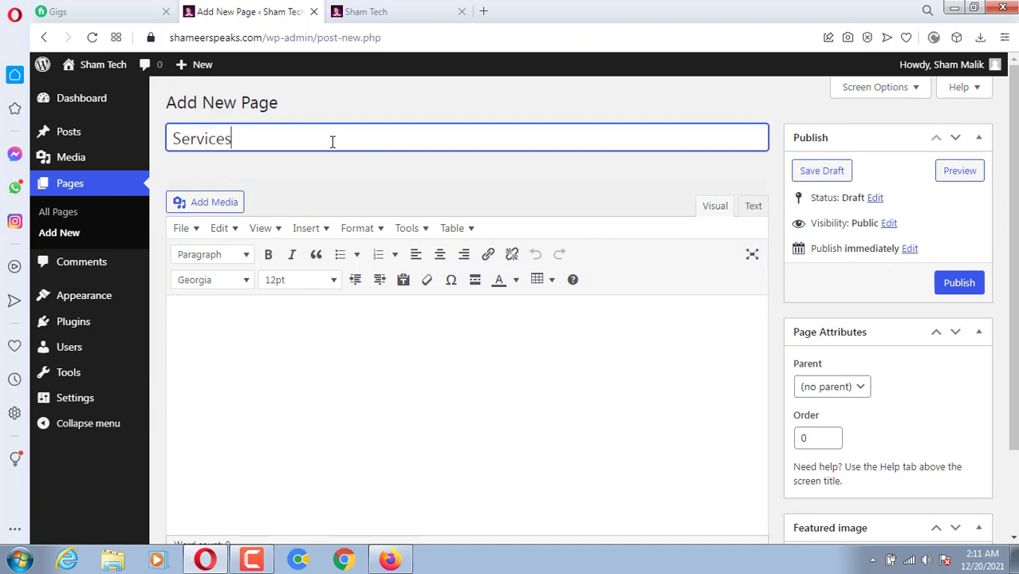
click(953, 297)
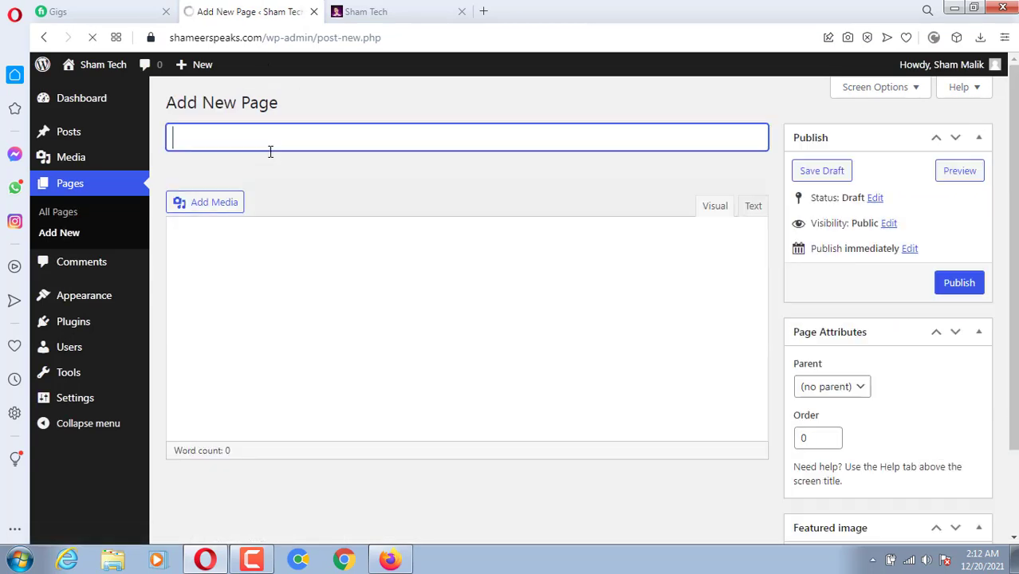
Create and publish a page titled Contact Us and return to the list of all pages
text(Contact Us)
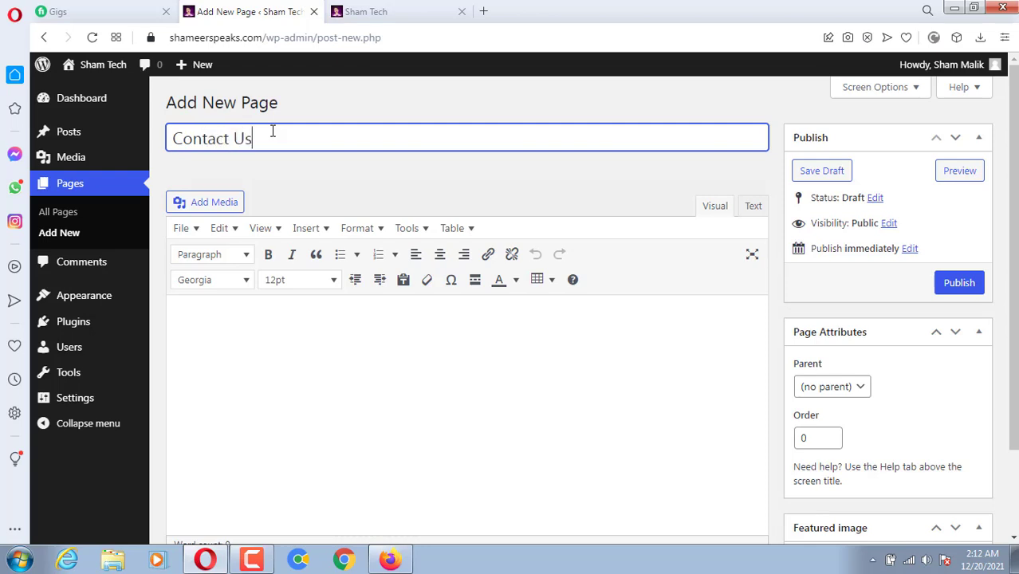
click(965, 283)
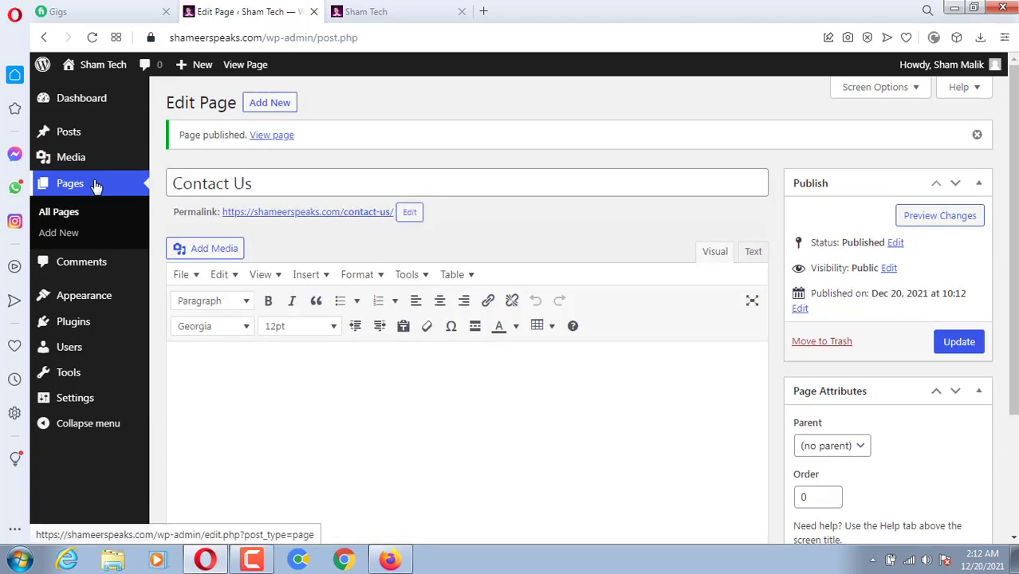
click(69, 212)
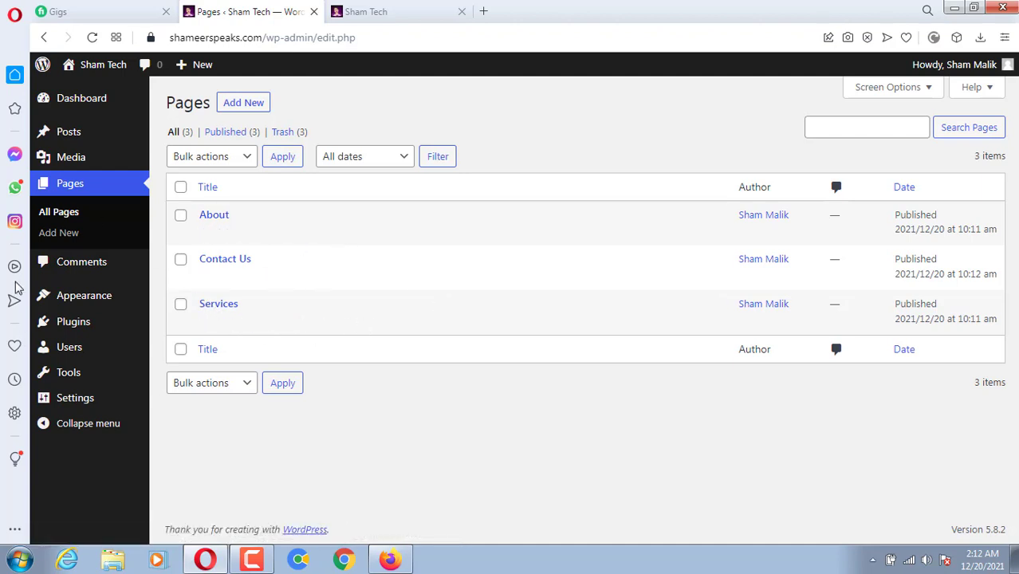
Reload the live site's home page, check its navigation area, and return to the admin pages list
click(411, 6)
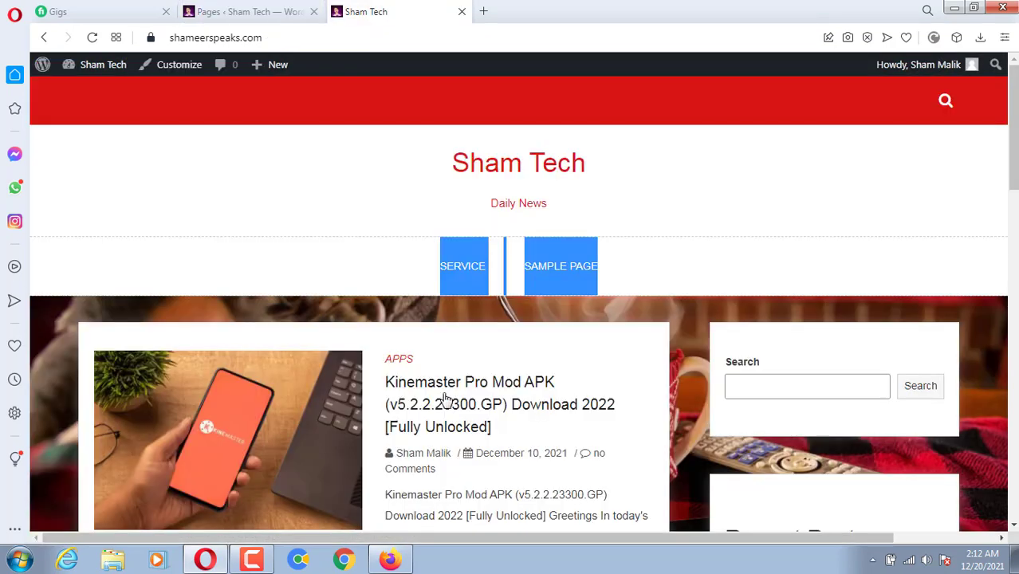
click(89, 39)
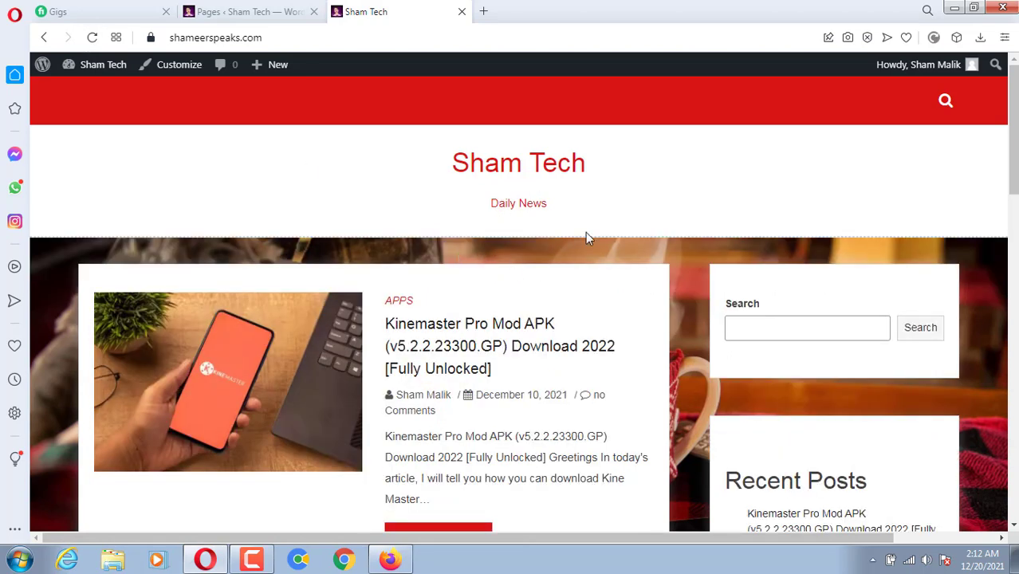
click(238, 10)
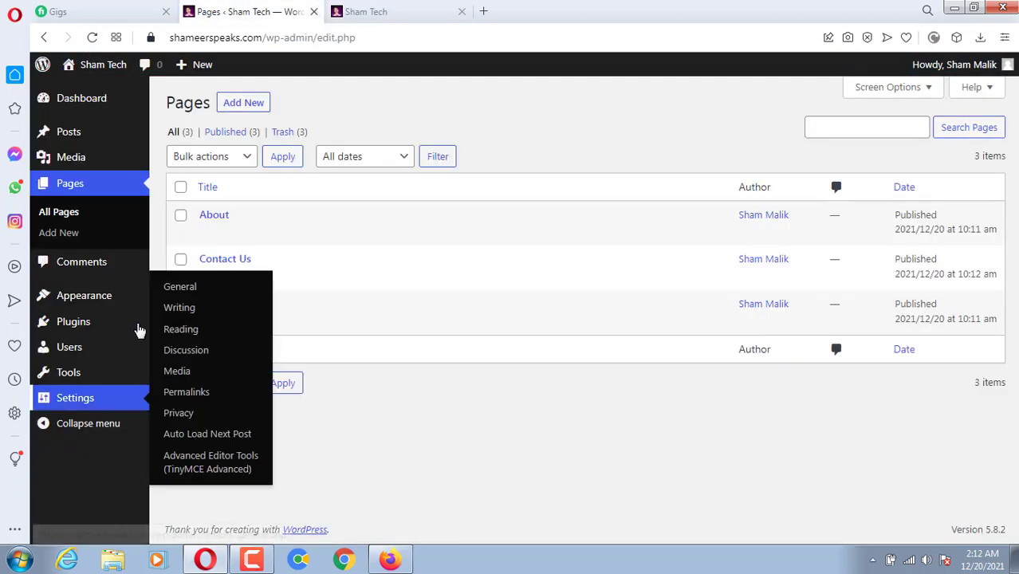
click(376, 8)
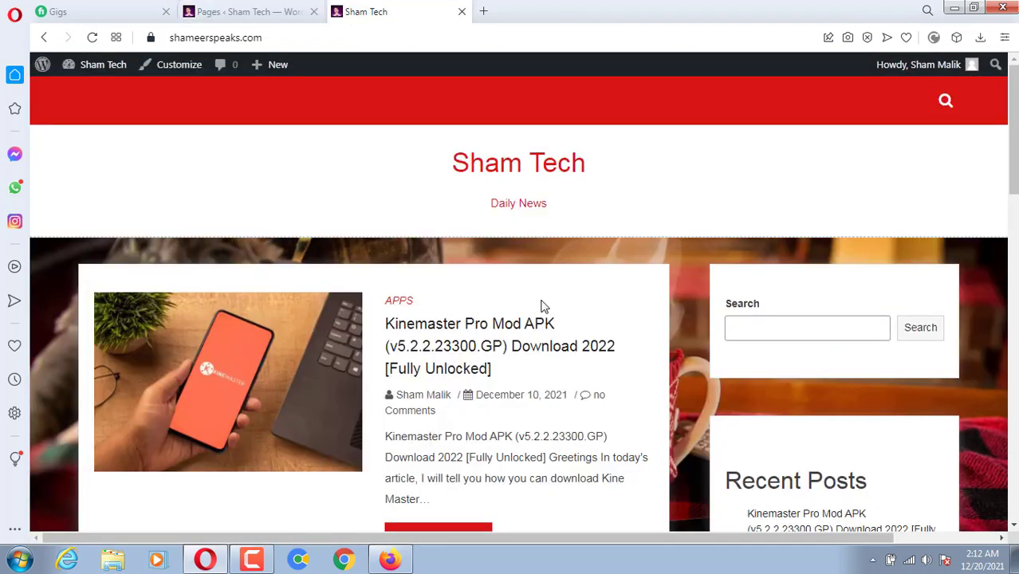
click(211, 13)
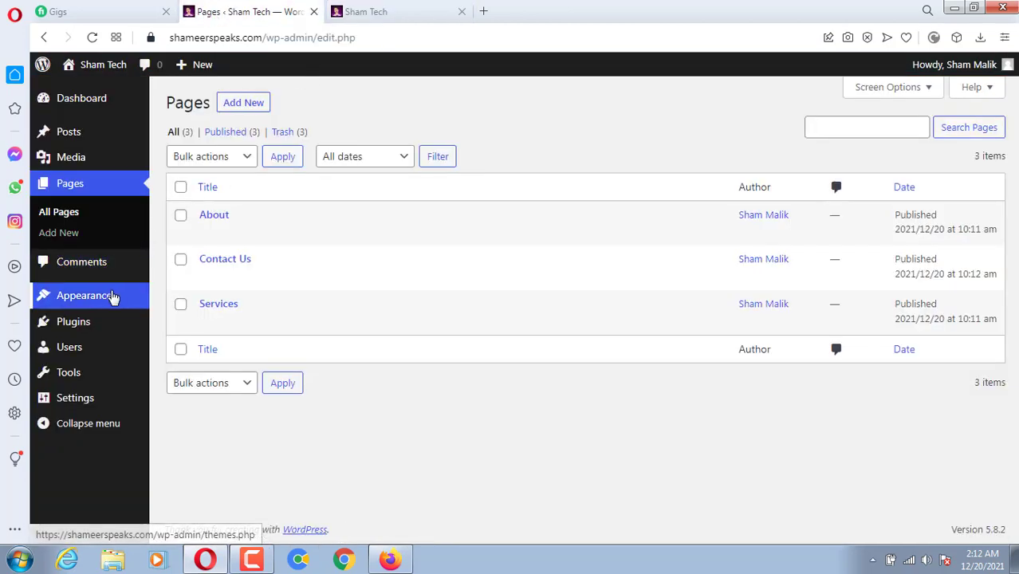
Open the menu editor and remove the invalid Service and Sample Page items from the About menu
mouse_move(101, 299)
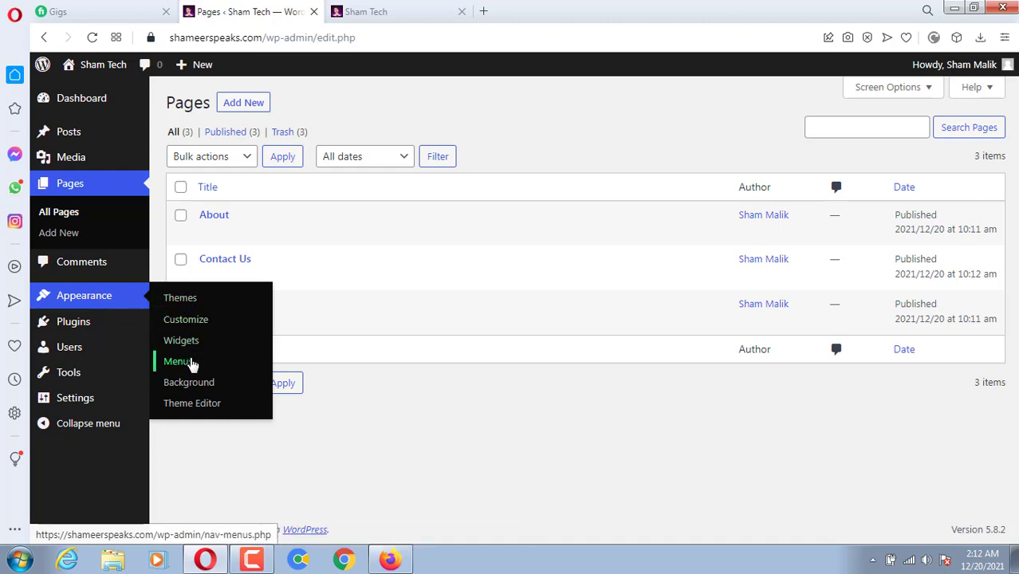
click(192, 364)
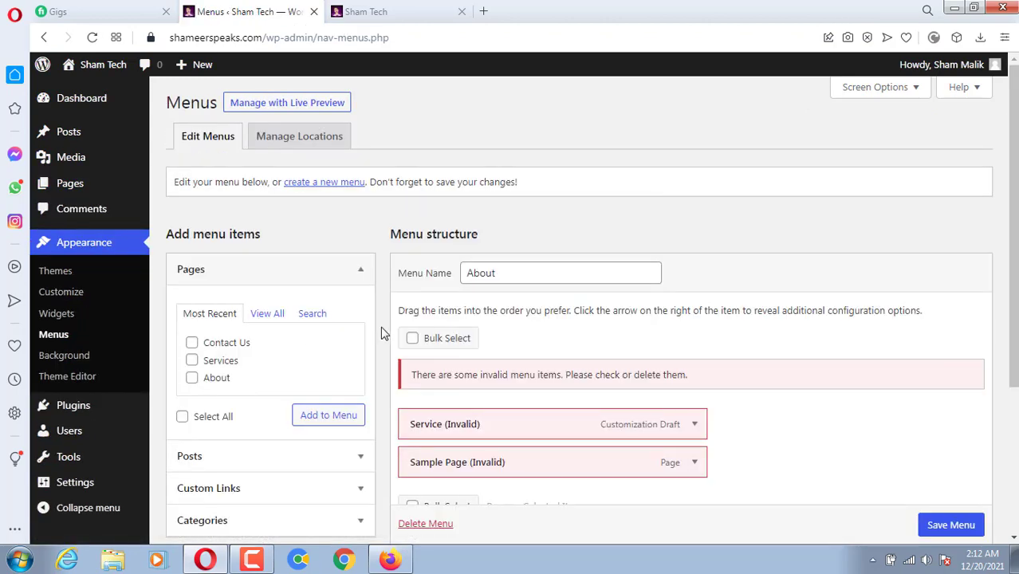
scroll(570, 370, down, 1)
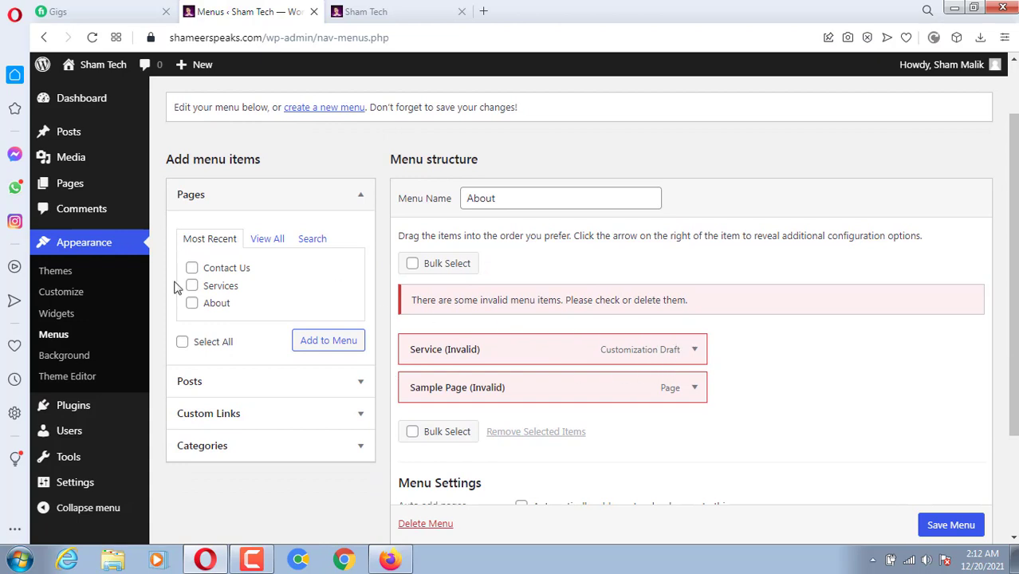
click(693, 349)
scroll(638, 388, down, 1)
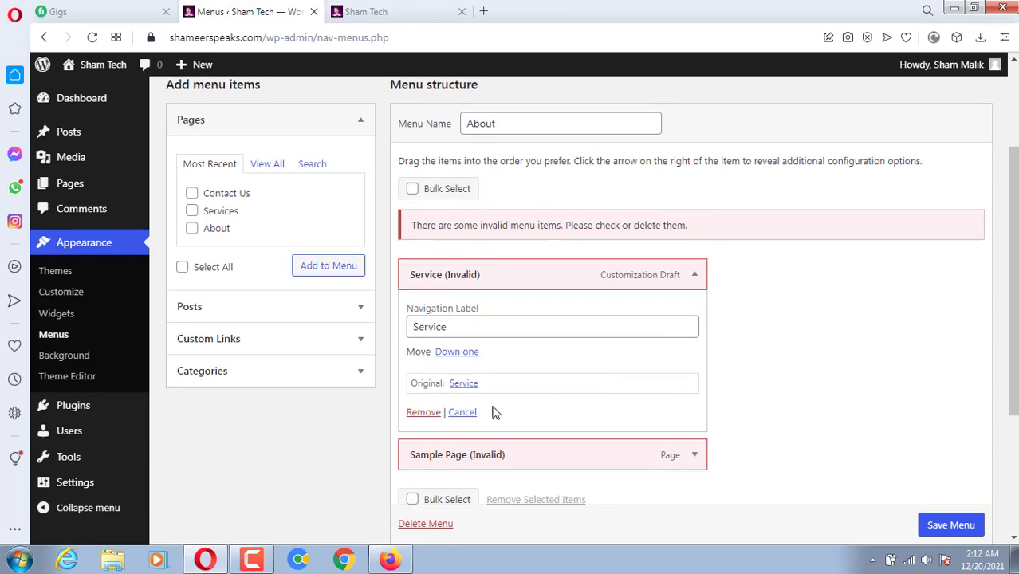
click(420, 414)
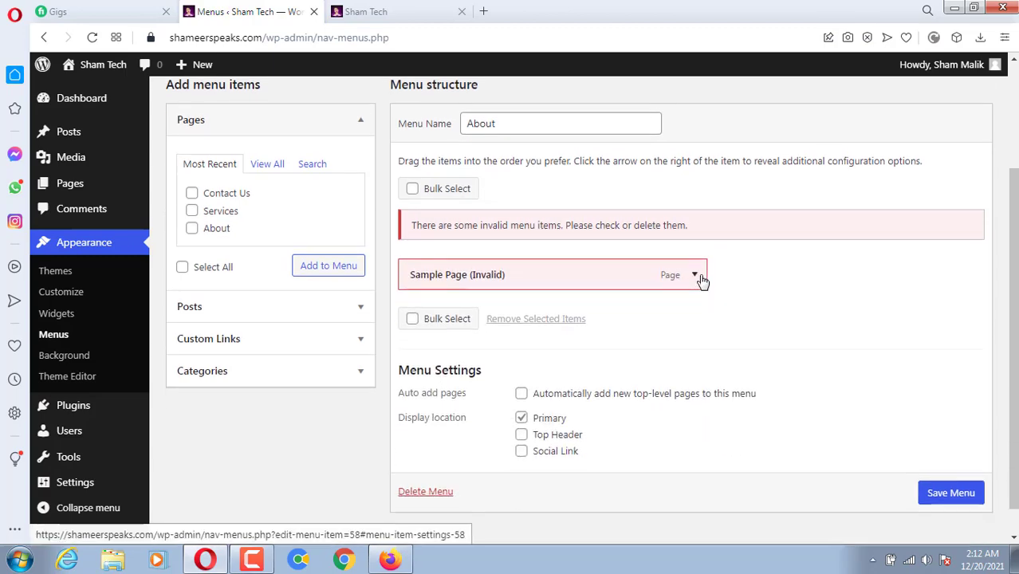
click(695, 275)
click(428, 394)
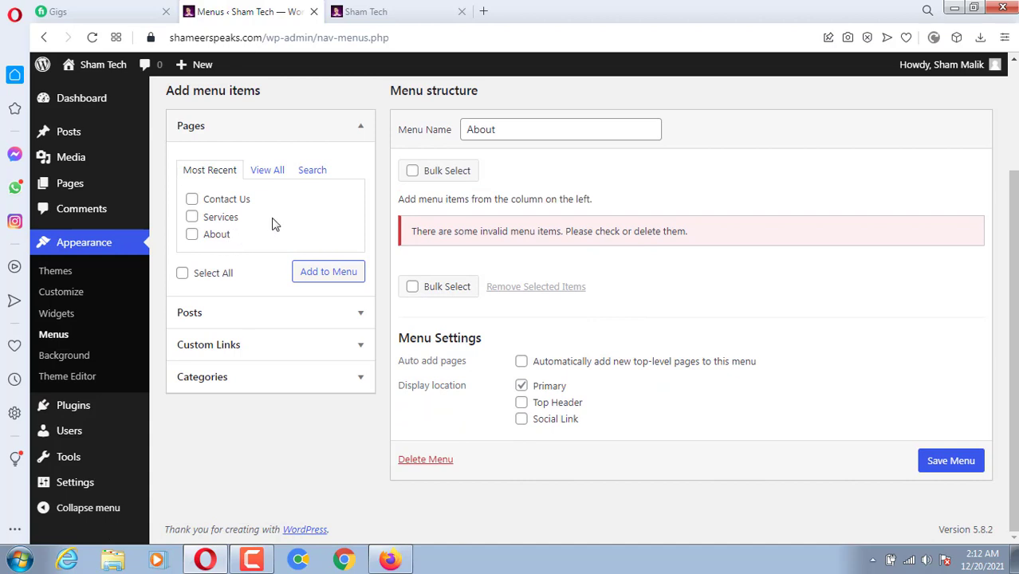
Save the emptied About menu, dismissing the page reload without losing the changes
click(94, 38)
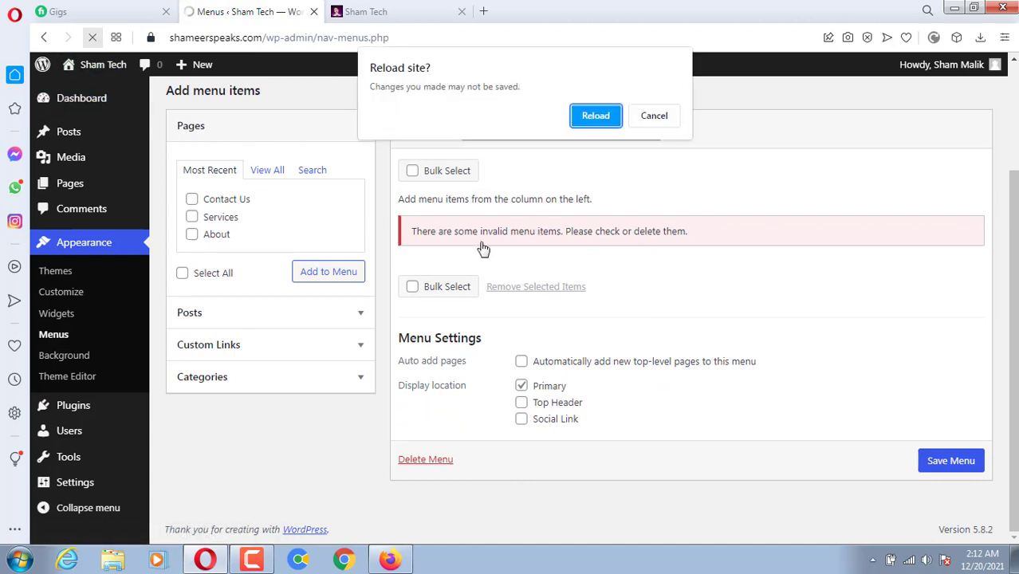
click(654, 116)
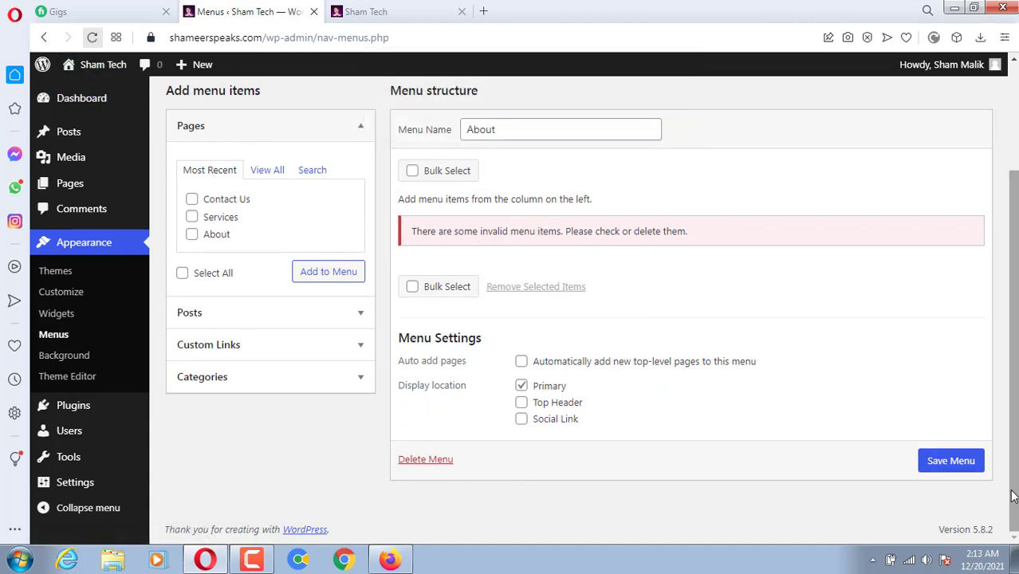
click(966, 474)
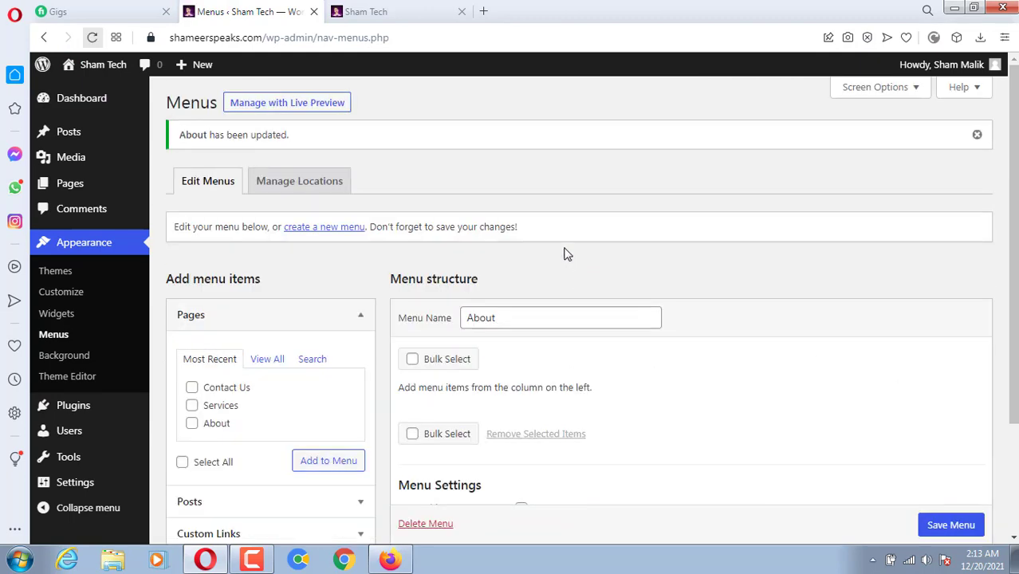
Add the Contact Us, Services and About pages to the About menu and save it
scroll(449, 263, down, 1)
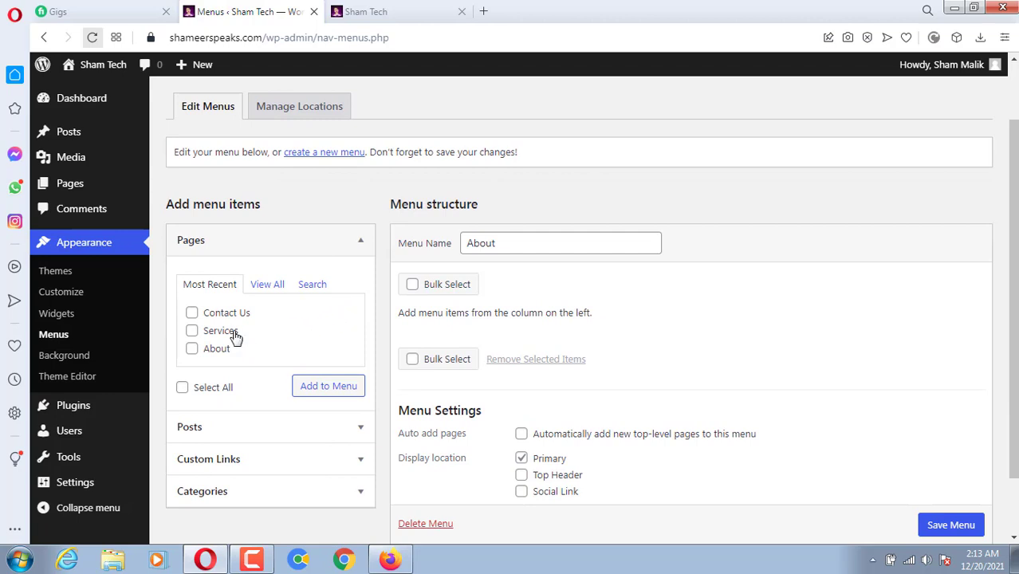
click(191, 312)
click(192, 333)
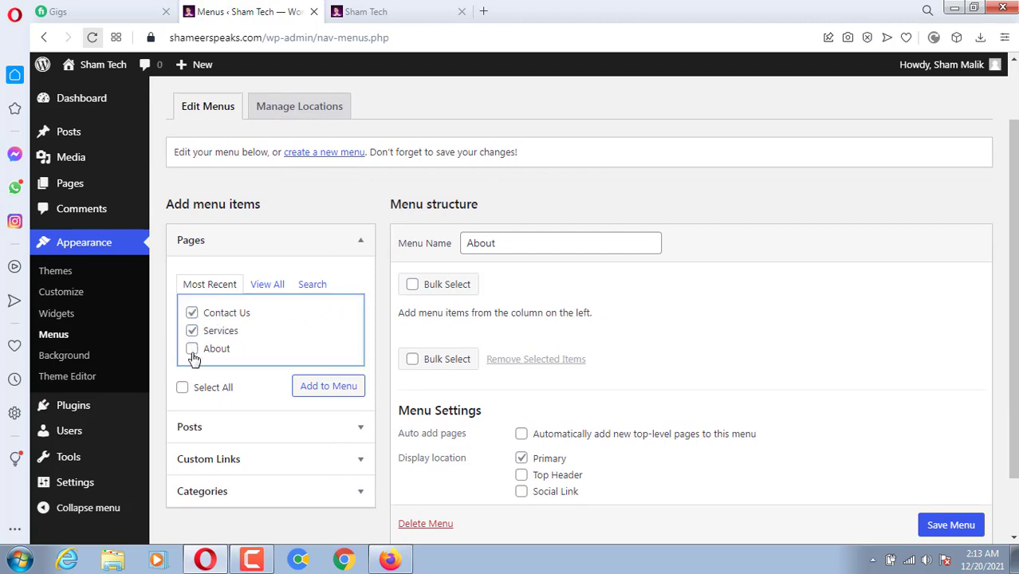
click(192, 349)
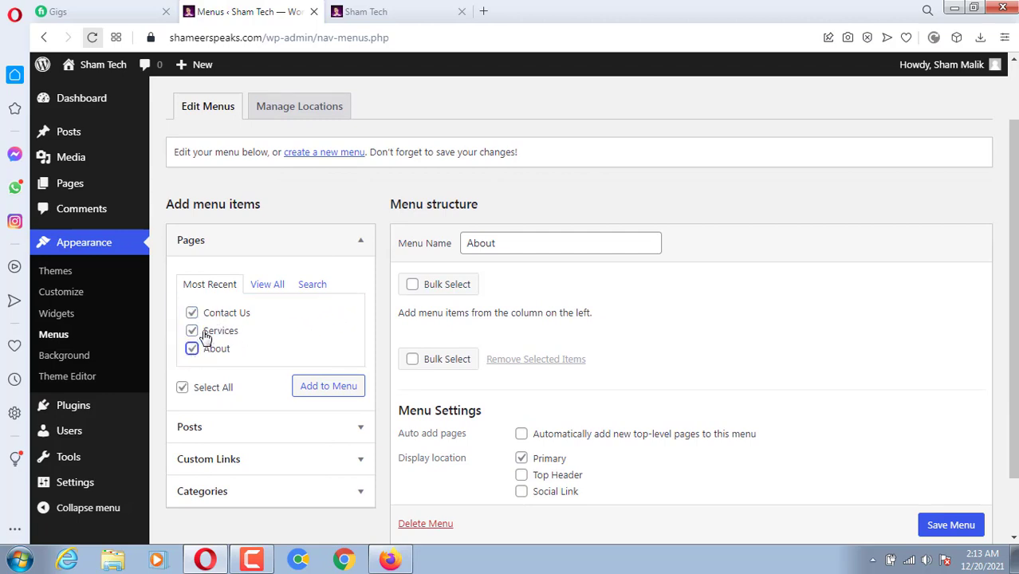
click(328, 394)
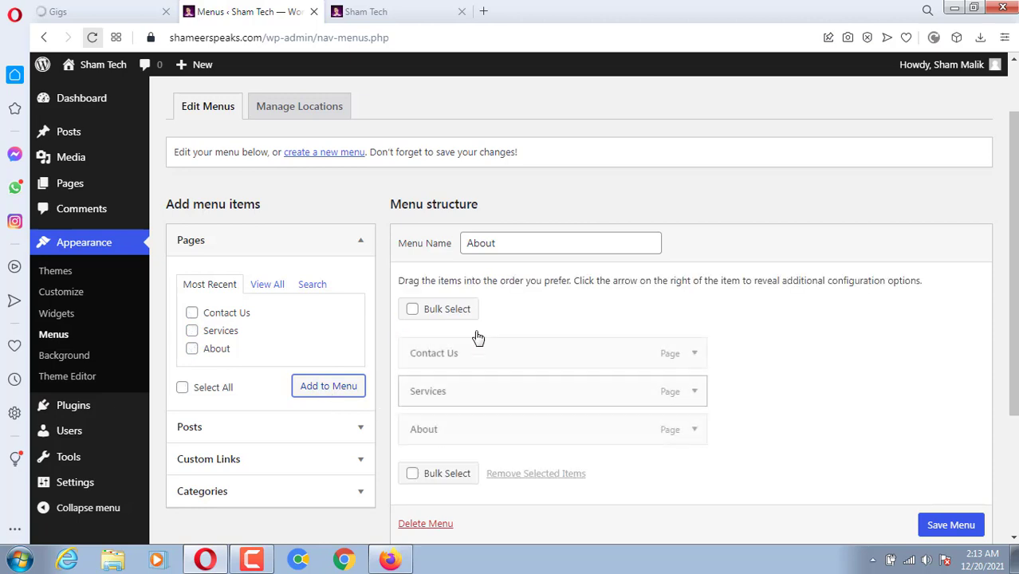
scroll(961, 467, down, 3)
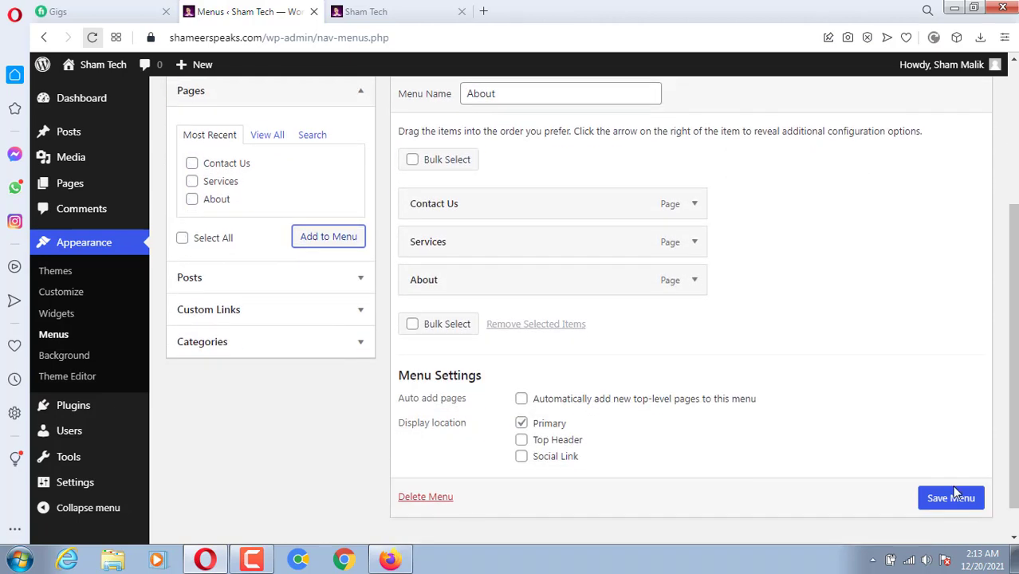
scroll(952, 493, down, 1)
click(952, 493)
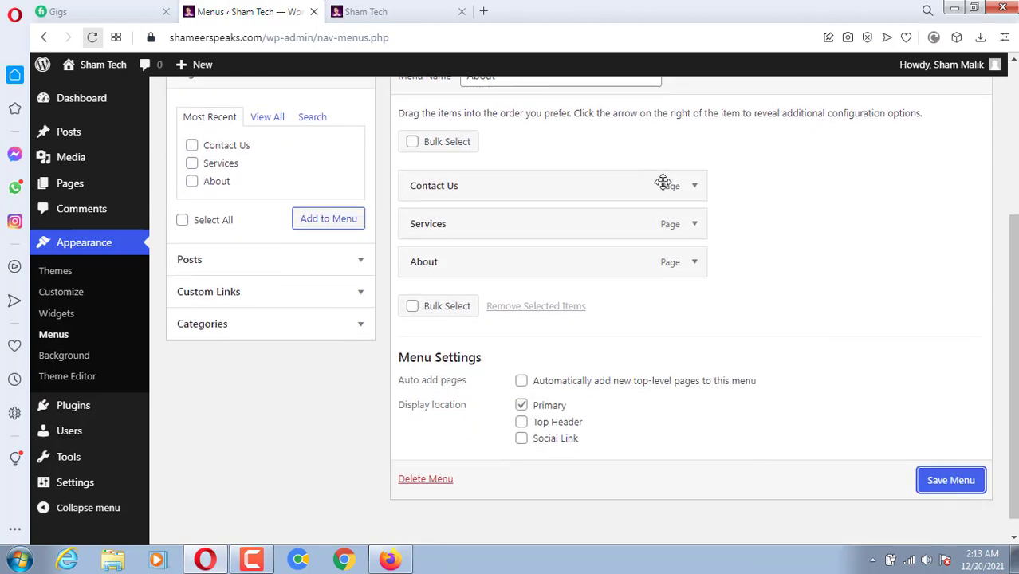
Save the About menu again and reload the live home page to check its navigation links
click(447, 16)
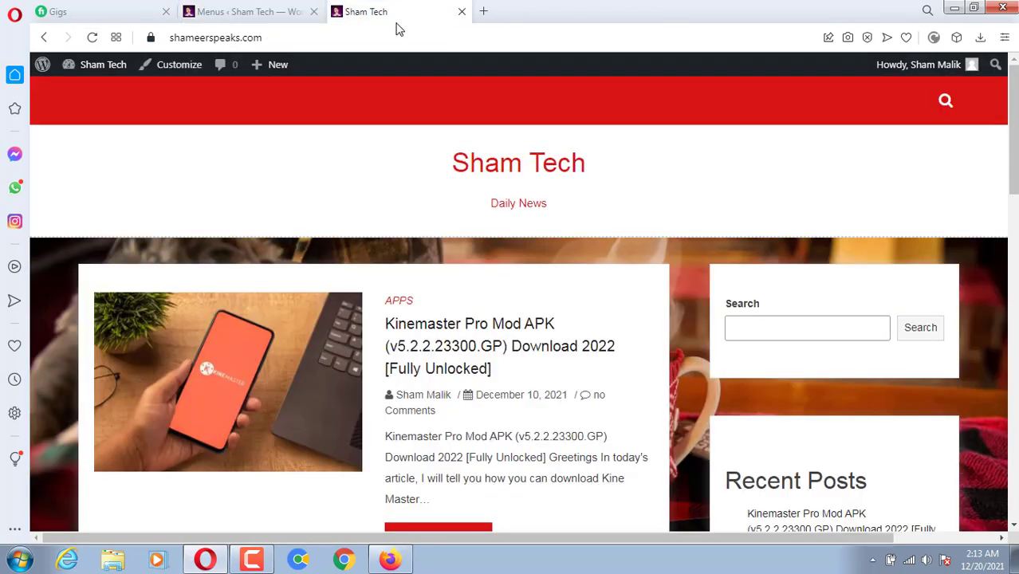
click(90, 38)
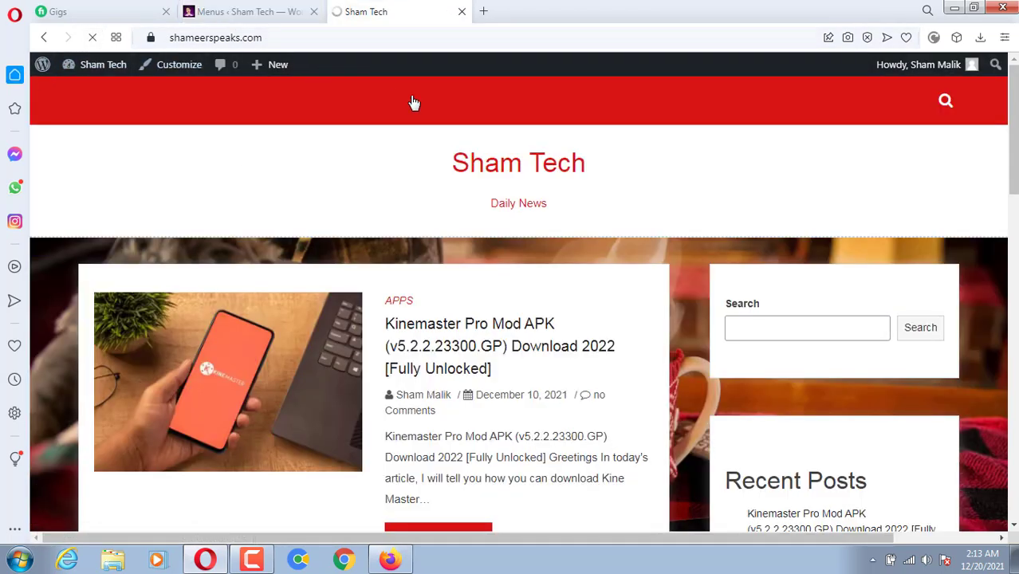
key(ctrl+Tab)
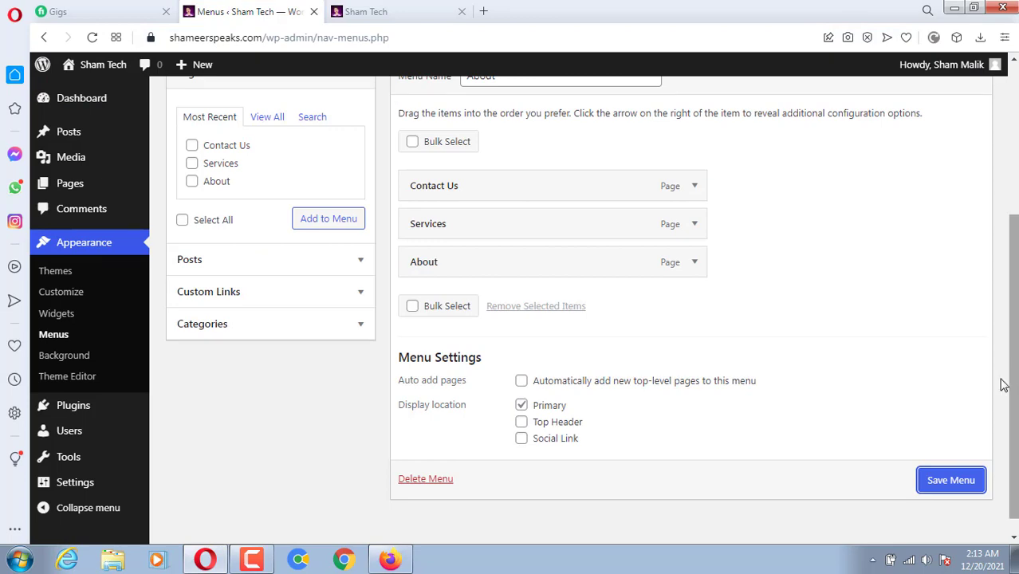
click(959, 487)
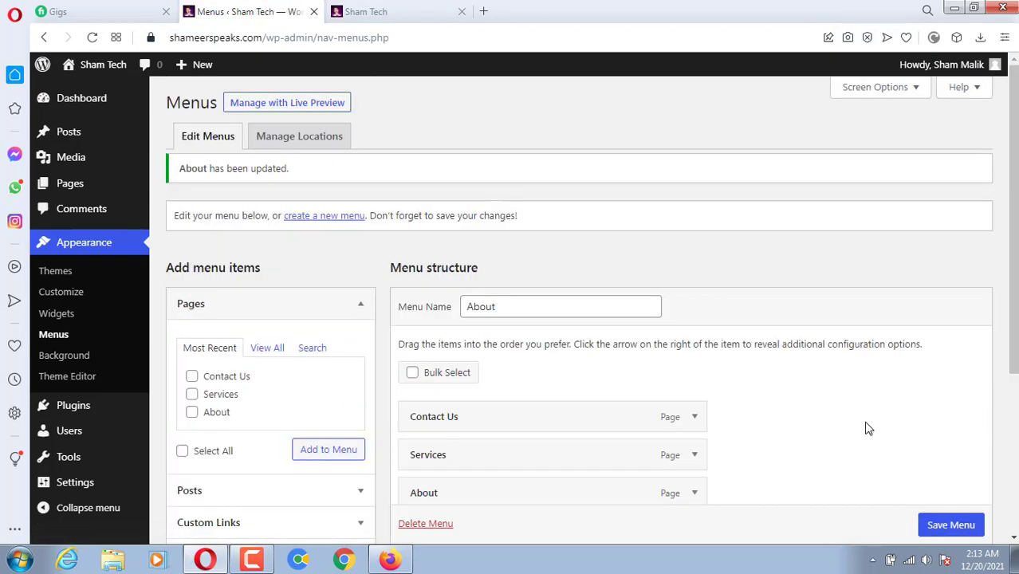
click(391, 11)
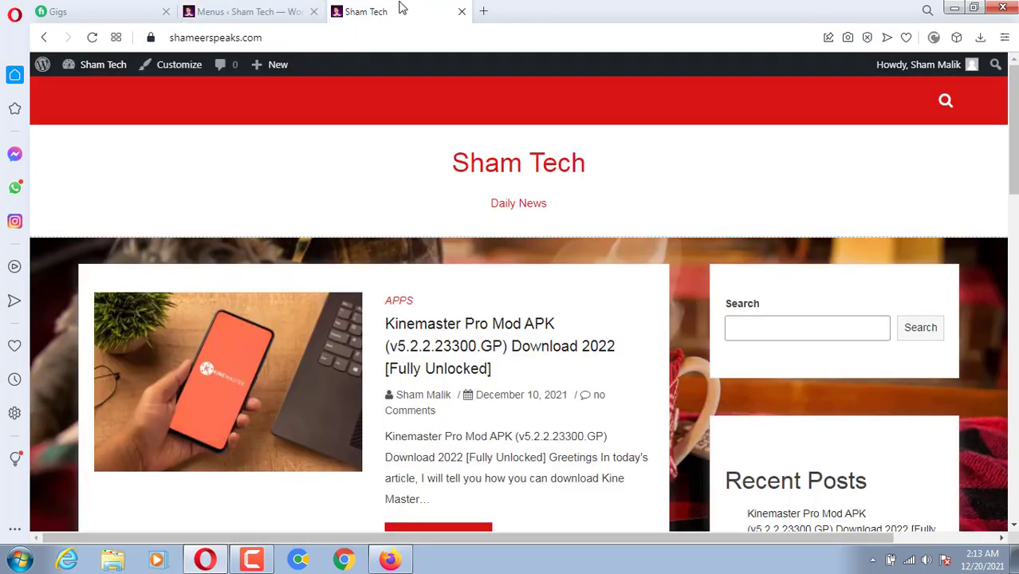
click(91, 37)
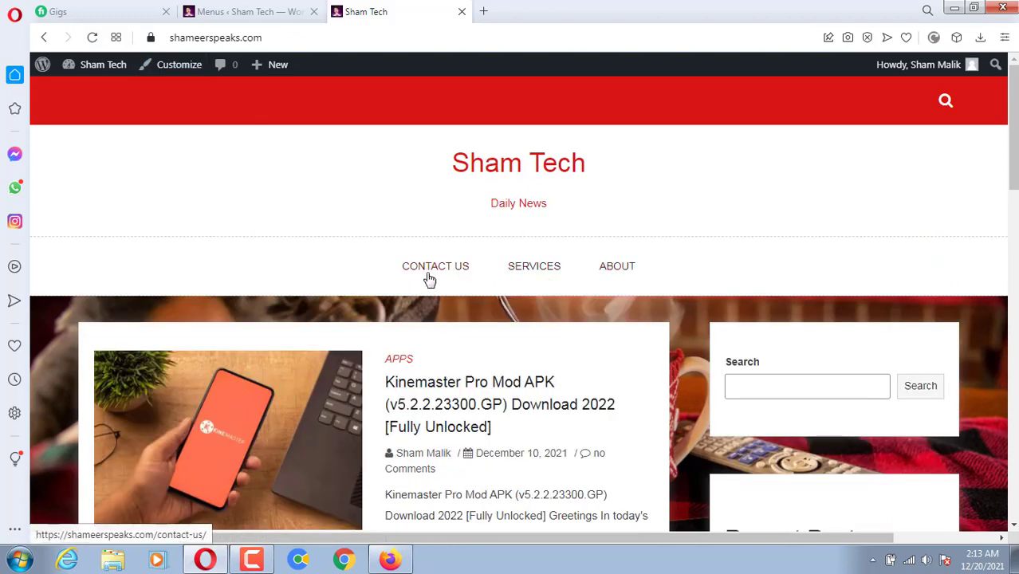
Reorder the About menu so Services comes first, followed by Contact Us and About, and save it
click(225, 7)
scroll(614, 235, down, 1)
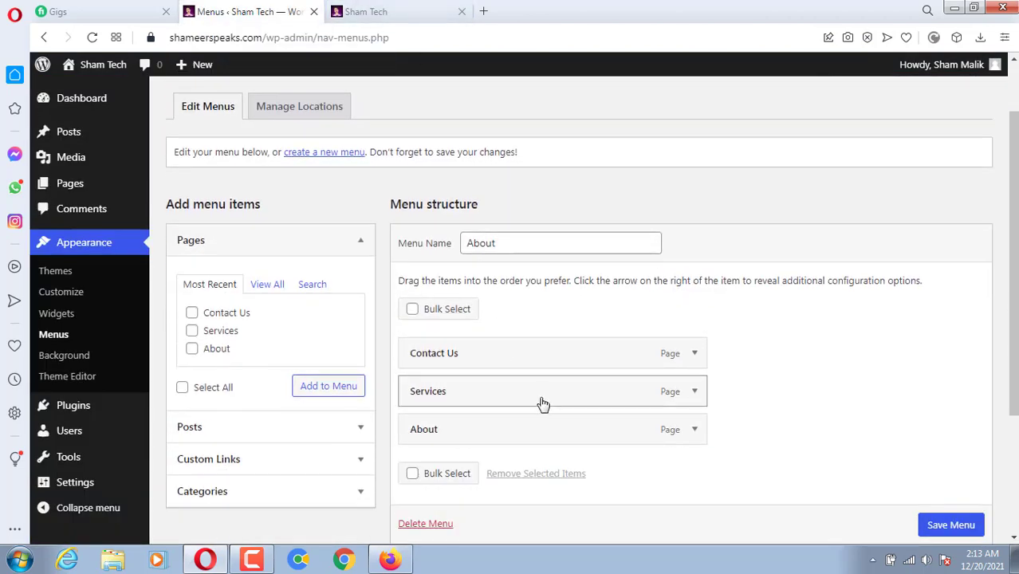
drag(542, 411, 535, 346)
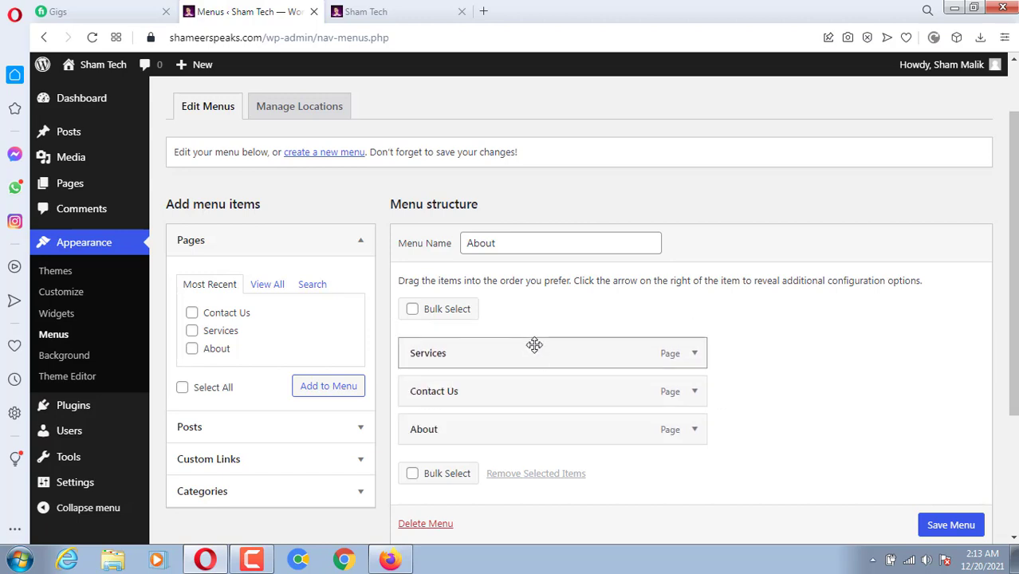
drag(498, 401, 441, 435)
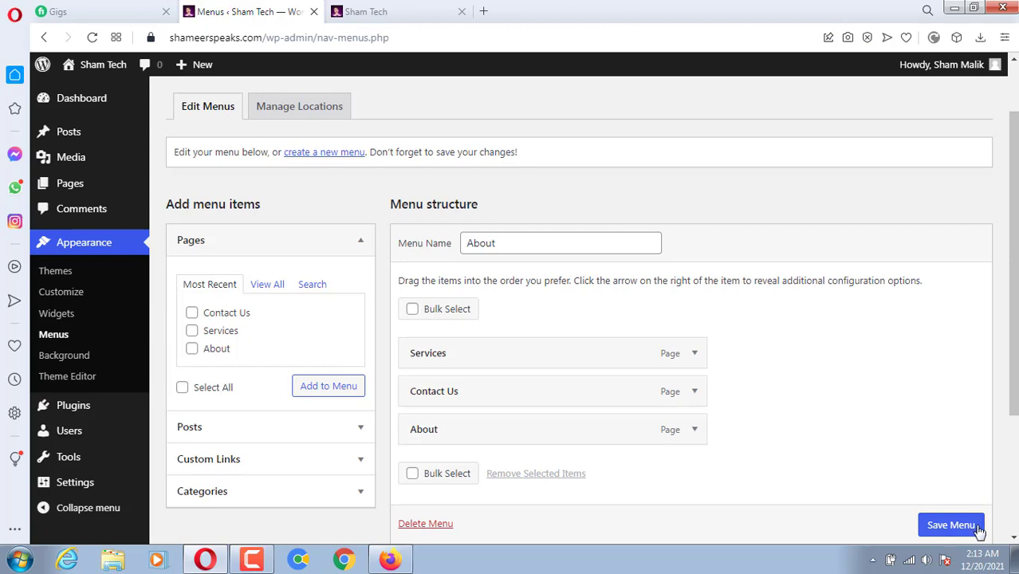
click(941, 526)
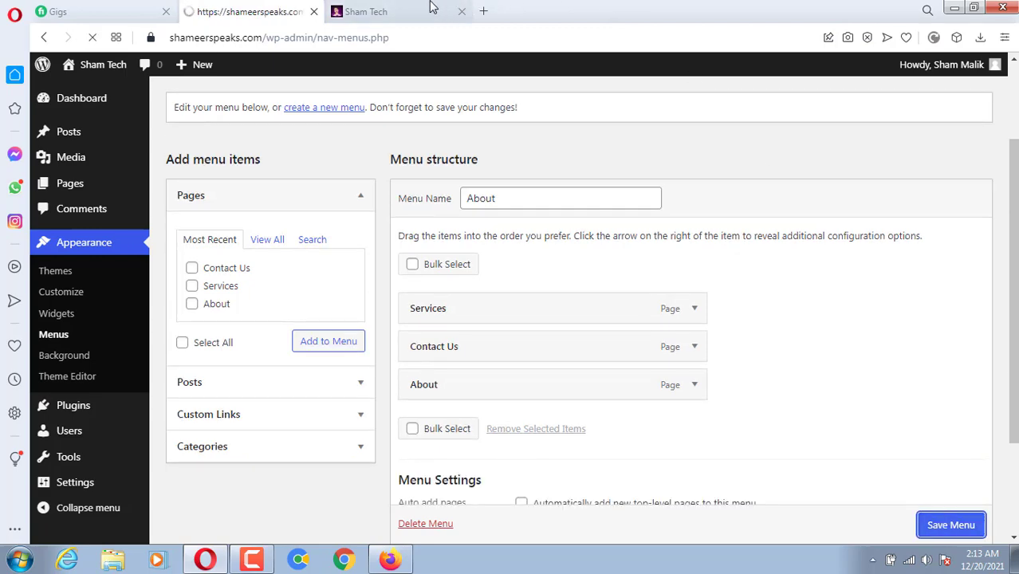
Check the live site's navigation by opening its Contact Us and About pages
click(431, 8)
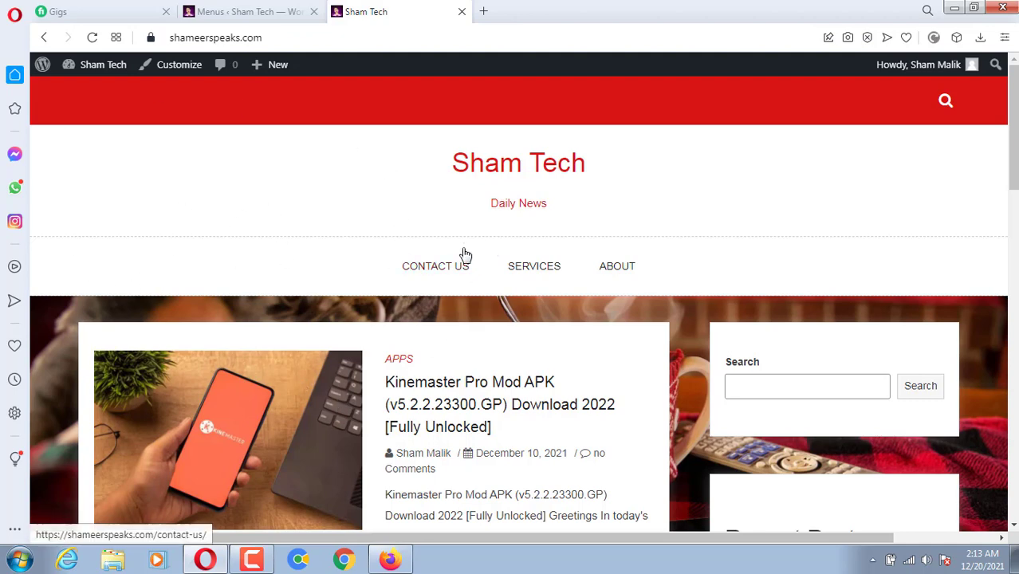
click(443, 267)
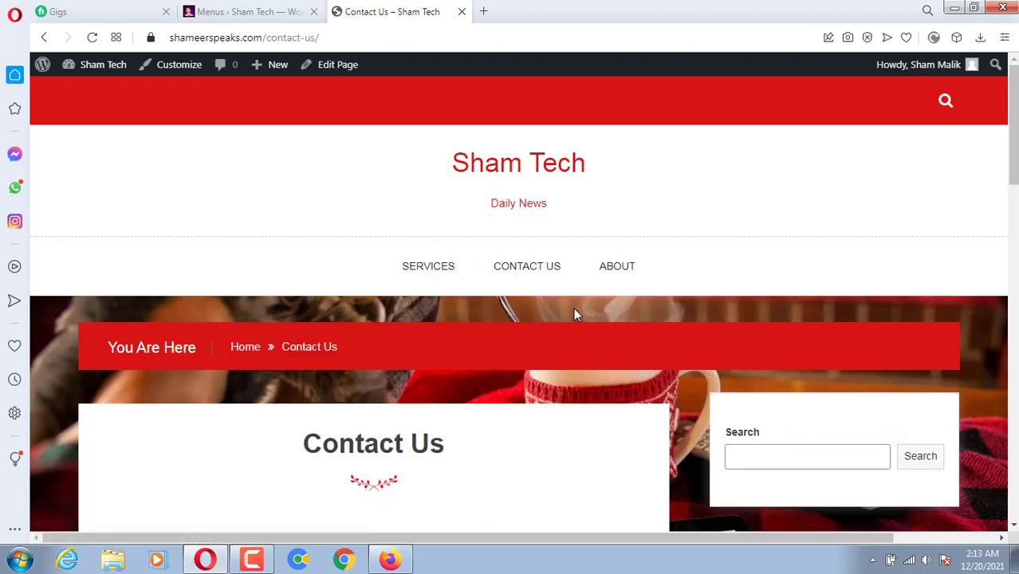
scroll(430, 399, down, 3)
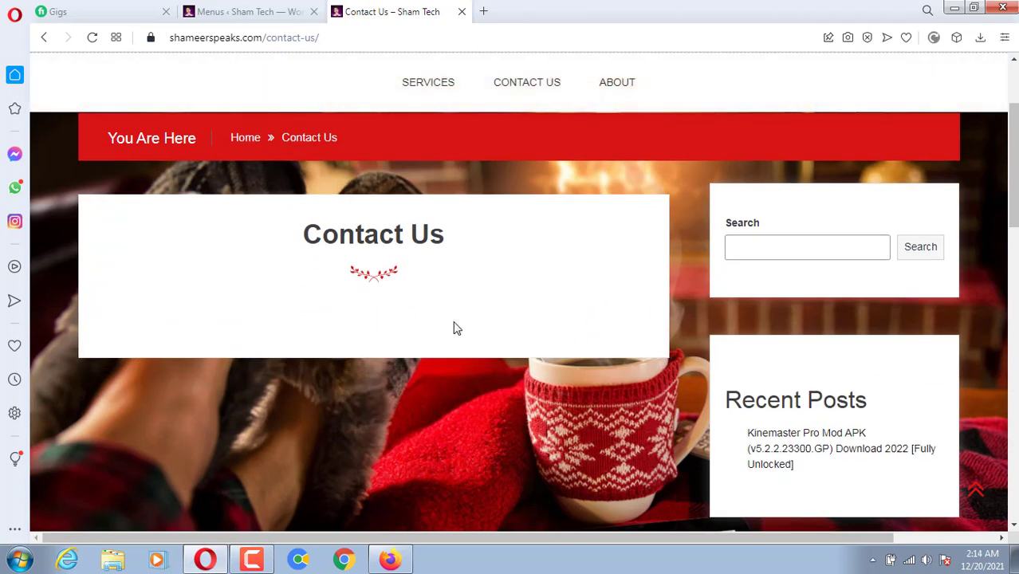
scroll(453, 281, up, 3)
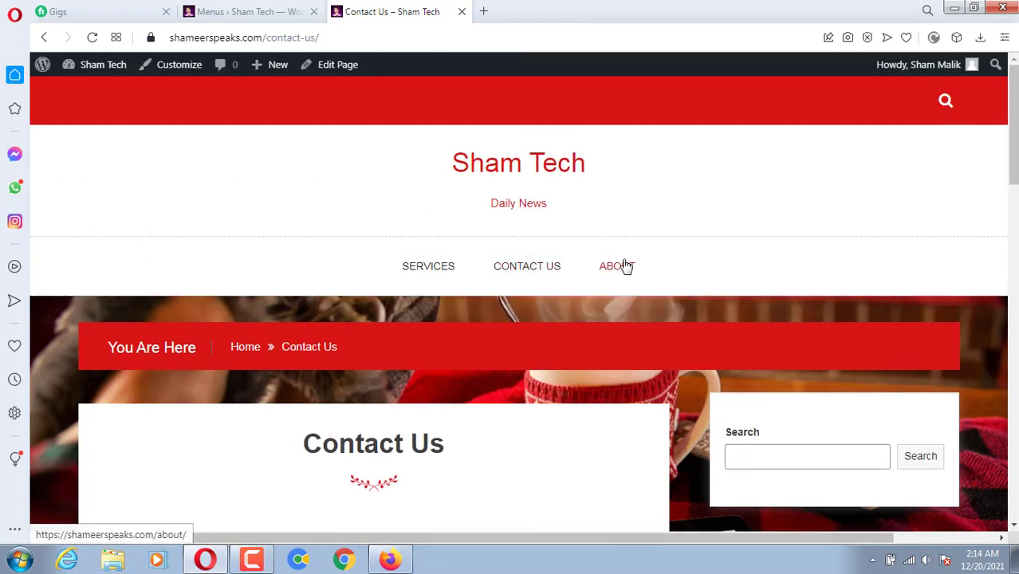
click(625, 265)
scroll(517, 392, down, 1)
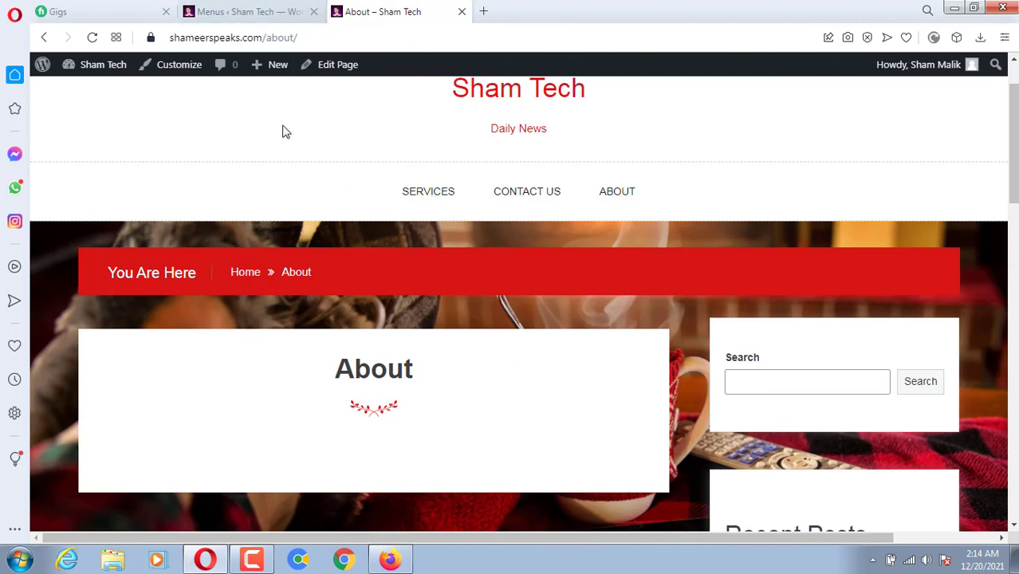
click(269, 9)
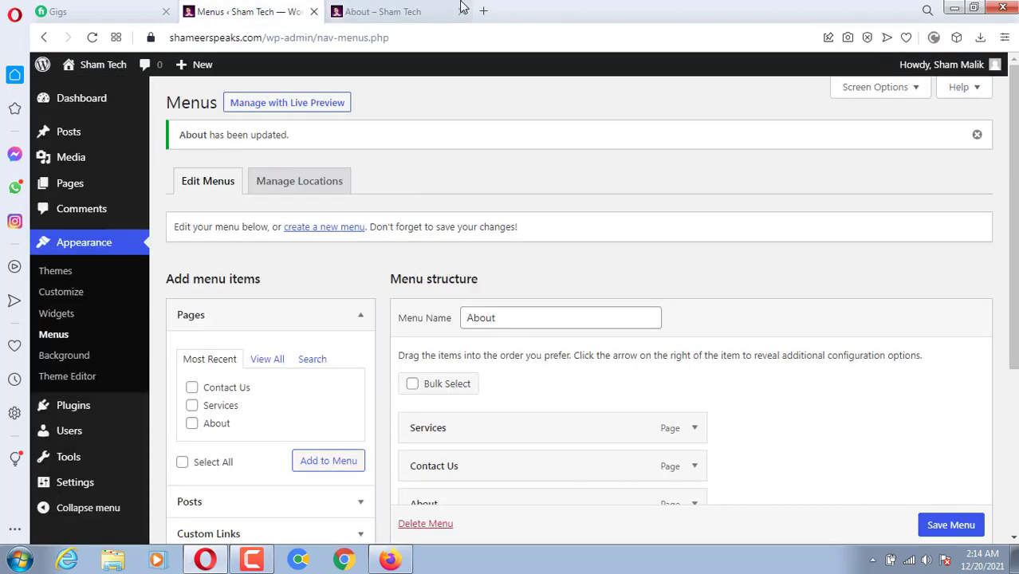
click(415, 10)
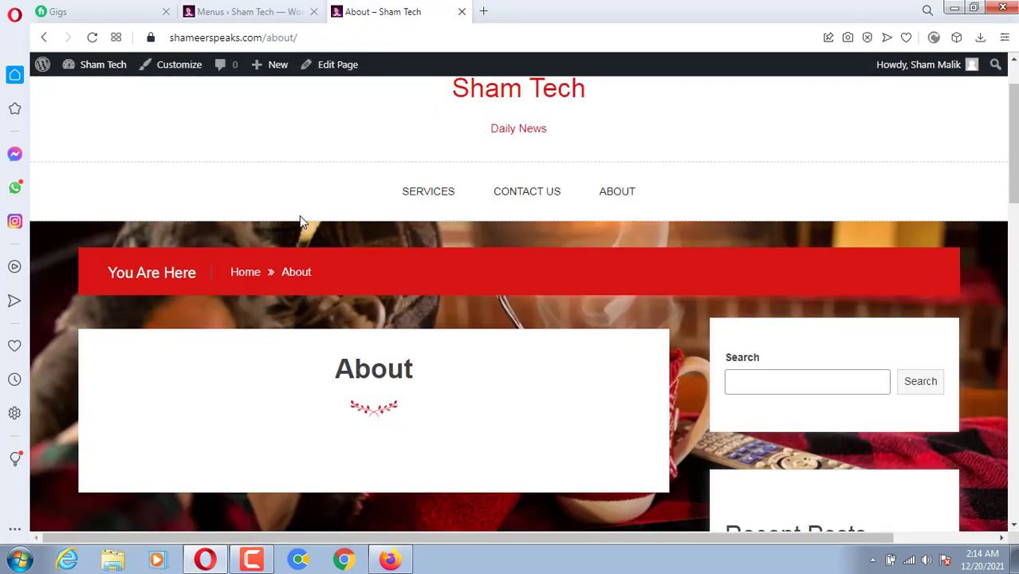
Open the live site's home page, copy its address and return to the menu editor
click(510, 86)
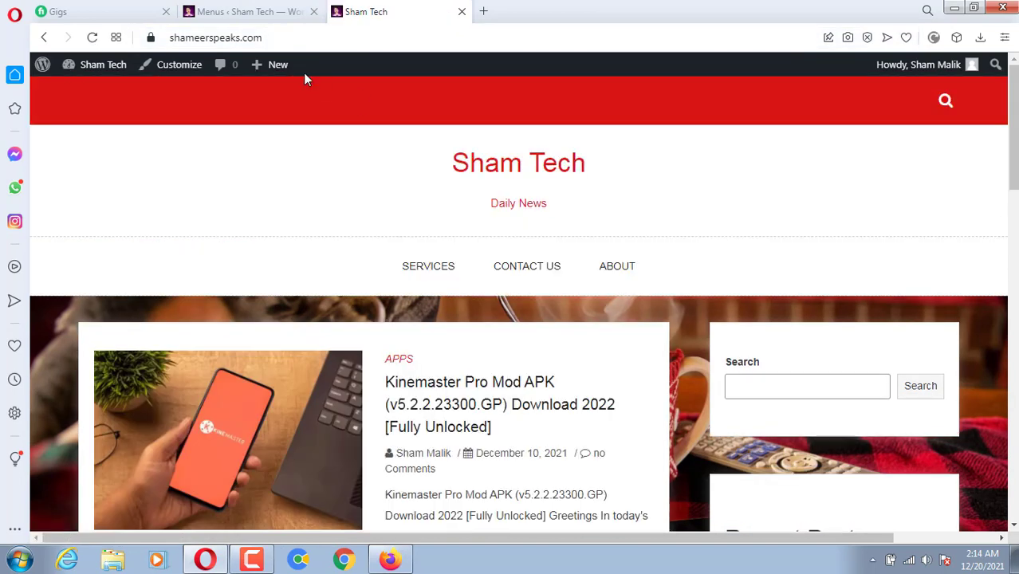
click(247, 39)
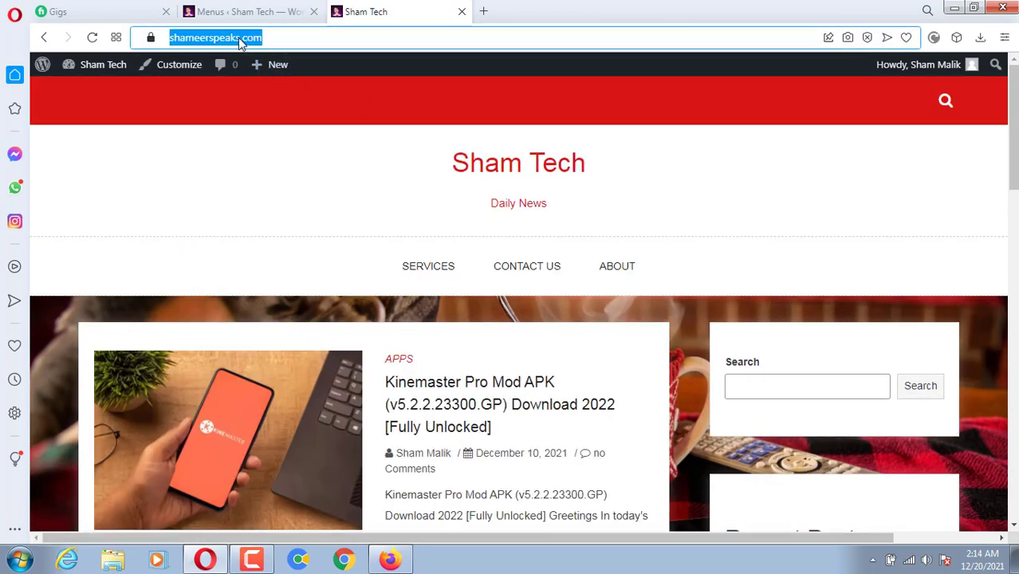
right_click(246, 38)
click(268, 96)
click(242, 11)
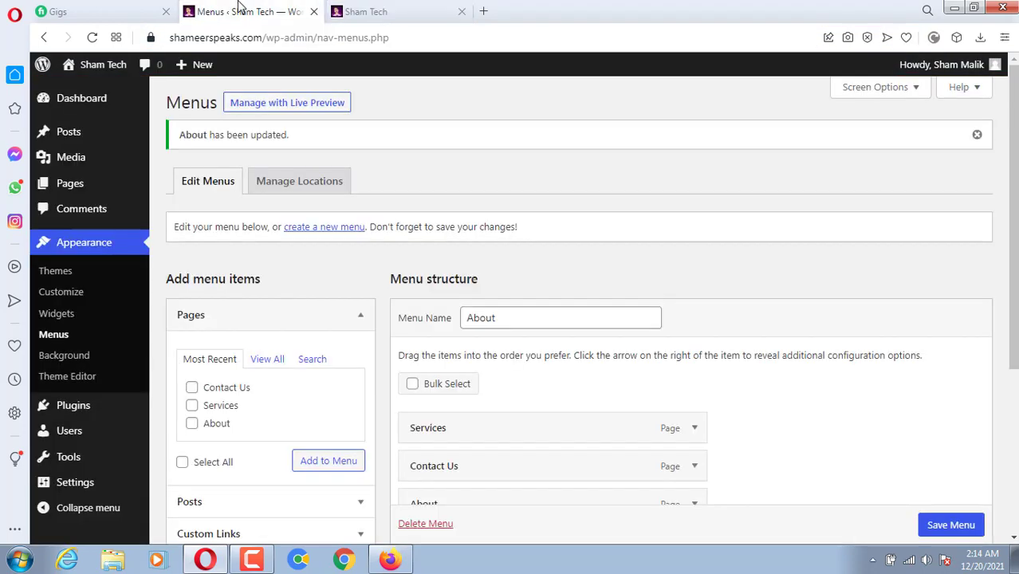
Add a custom link to the copied home page address with the text Home and move it to the first menu position
scroll(287, 451, down, 1)
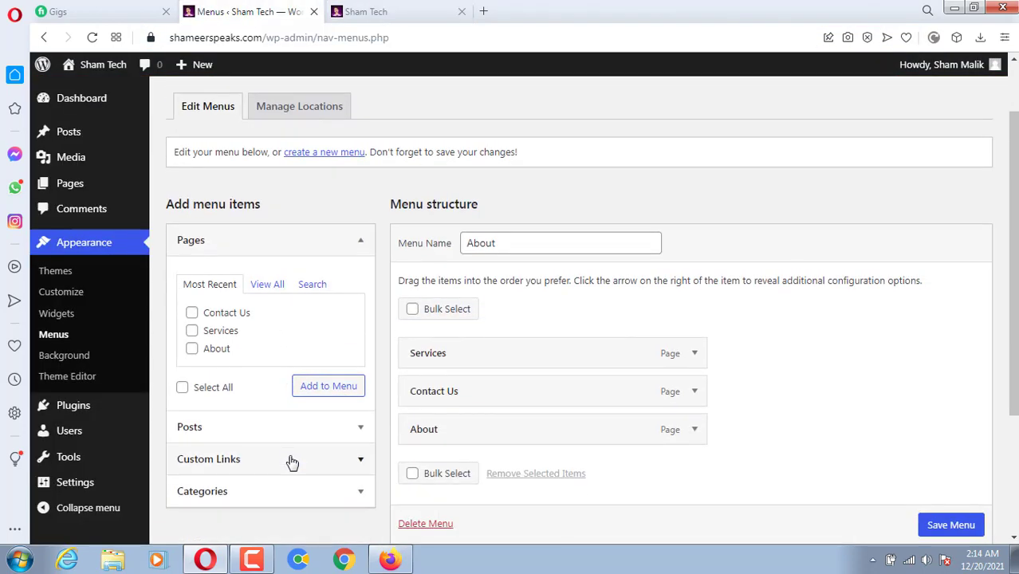
click(243, 459)
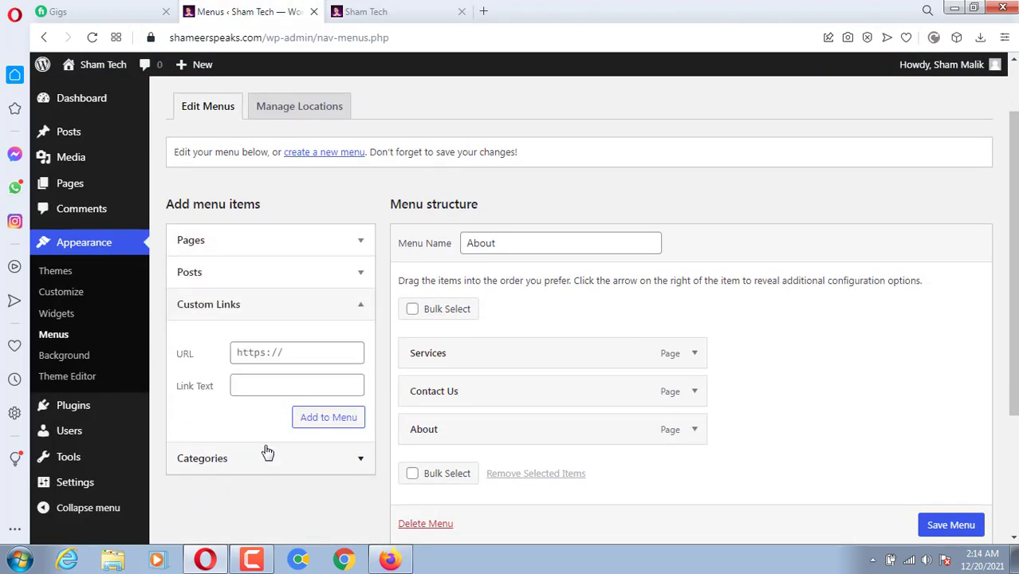
click(281, 357)
right_click(281, 357)
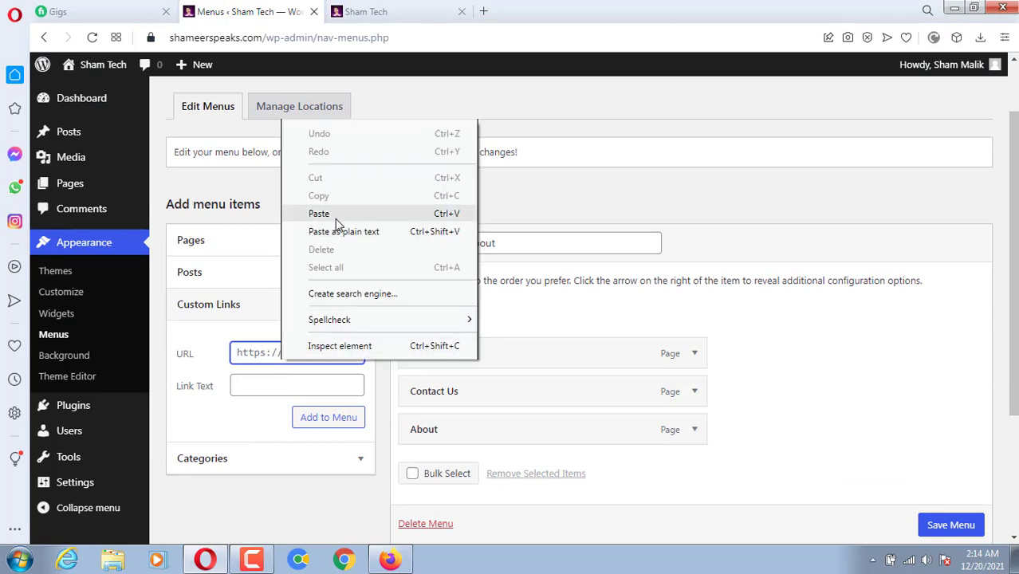
click(335, 214)
click(315, 386)
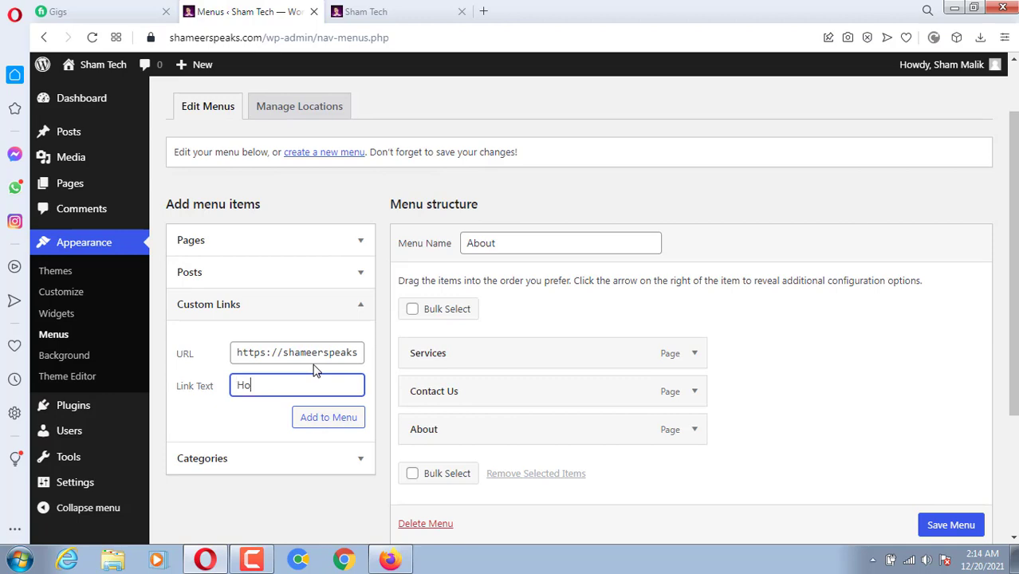
click(323, 421)
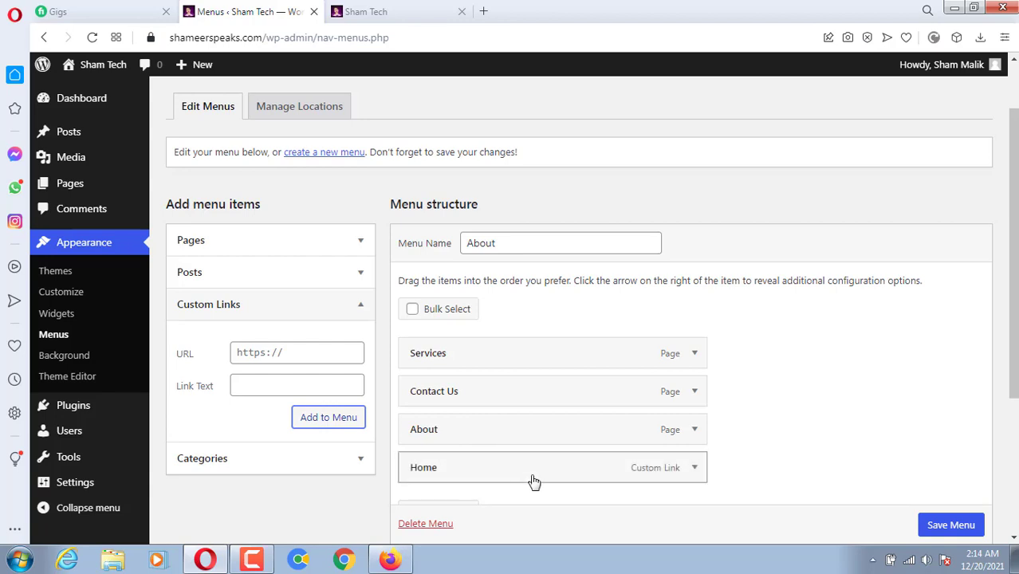
drag(533, 481, 531, 338)
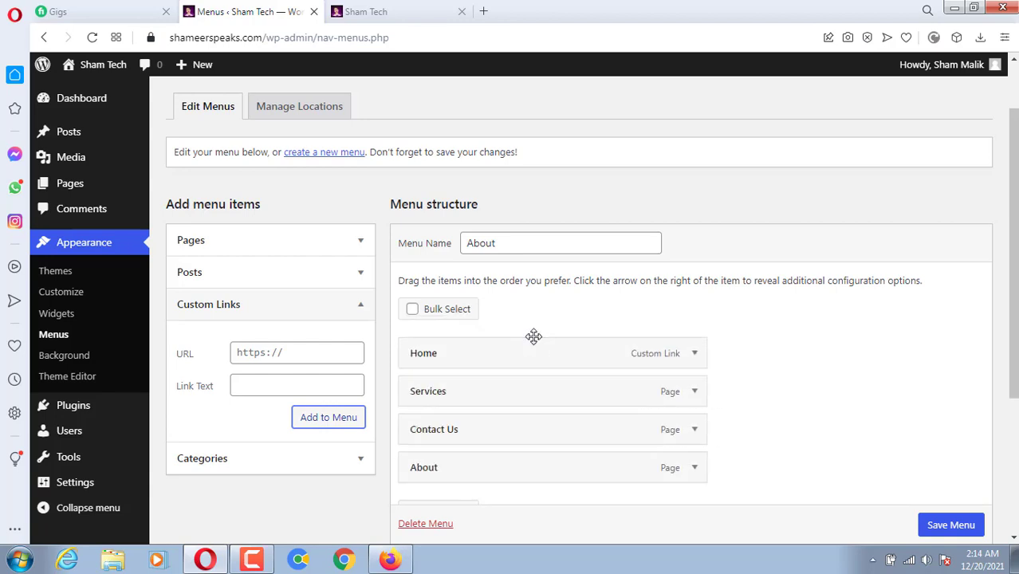
Save the About menu with its new Home link and reload the live site's home page
scroll(926, 437, down, 2)
click(951, 525)
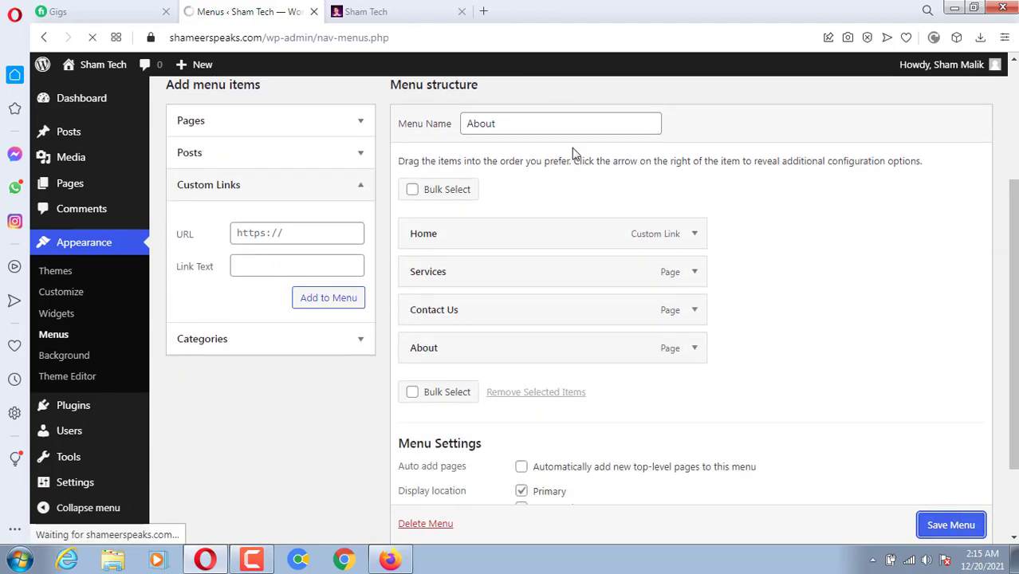
click(366, 11)
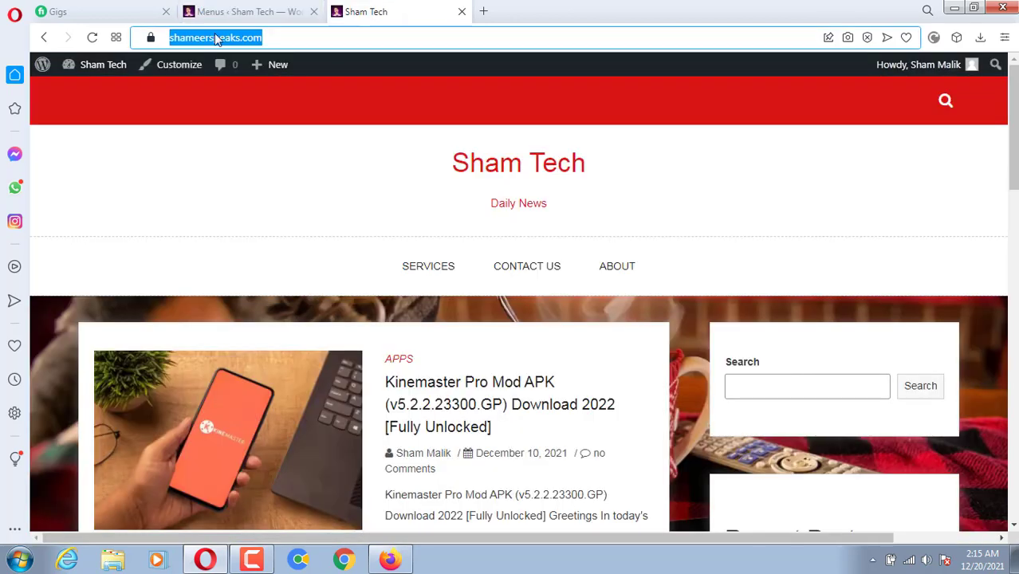
click(92, 37)
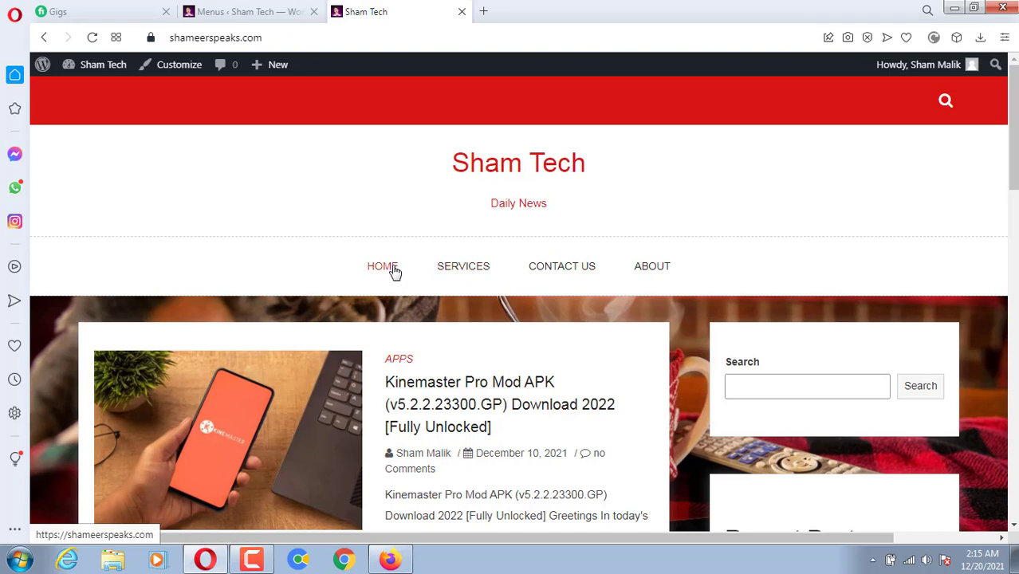
Test the live site's navigation by opening the About page, returning through the Home link and looking over the home page
click(647, 271)
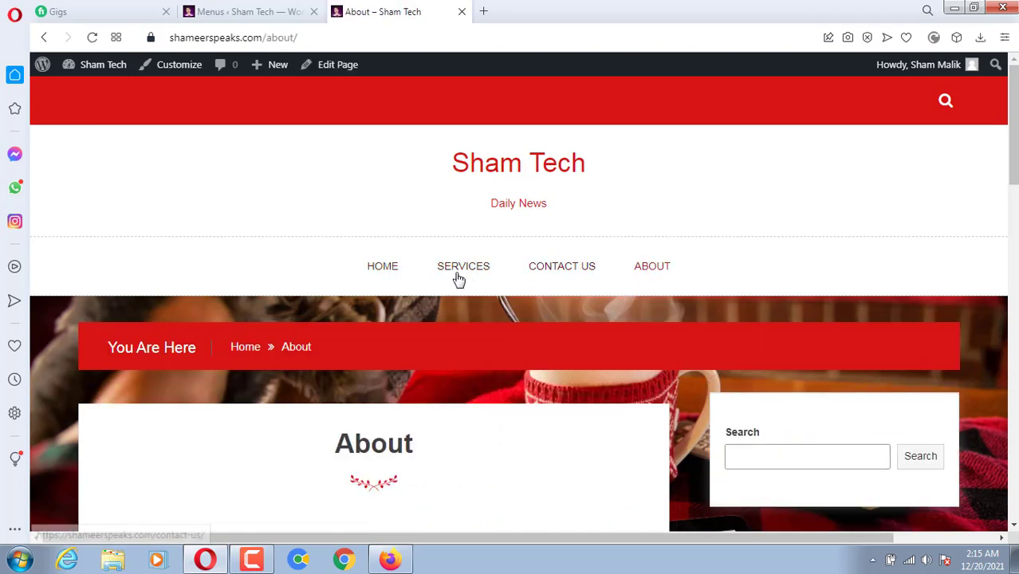
click(395, 268)
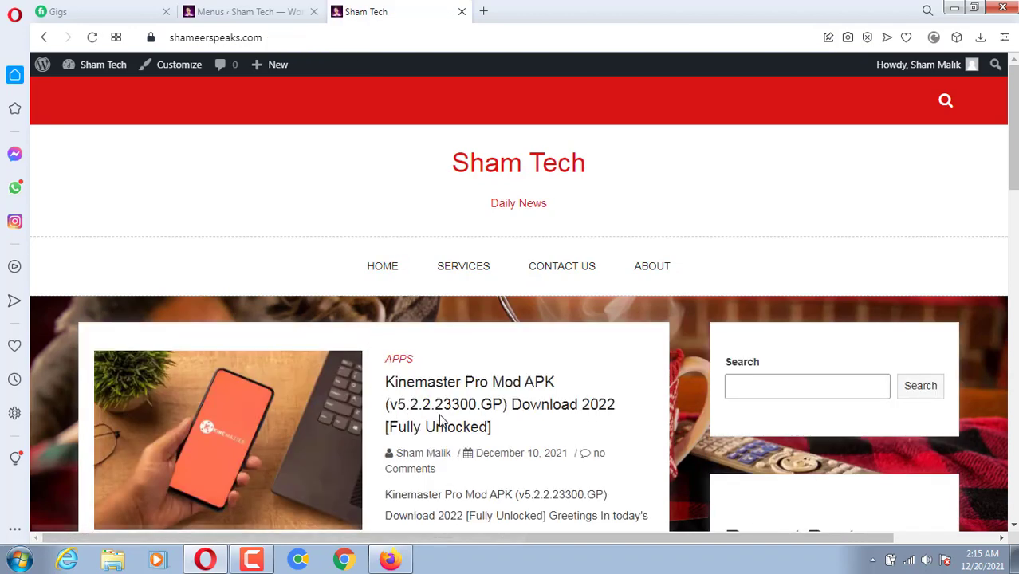
scroll(455, 473, down, 3)
scroll(500, 318, up, 5)
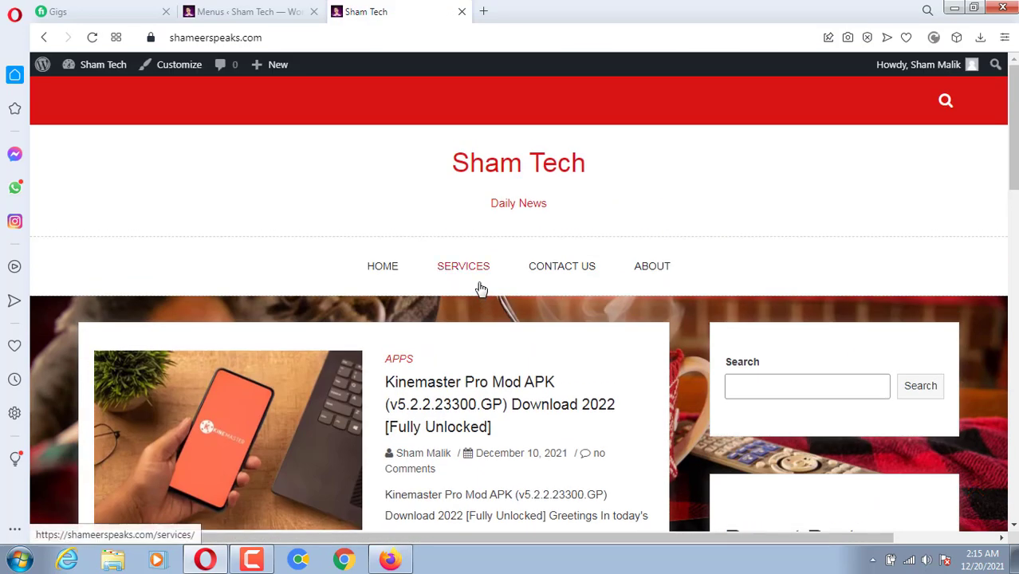